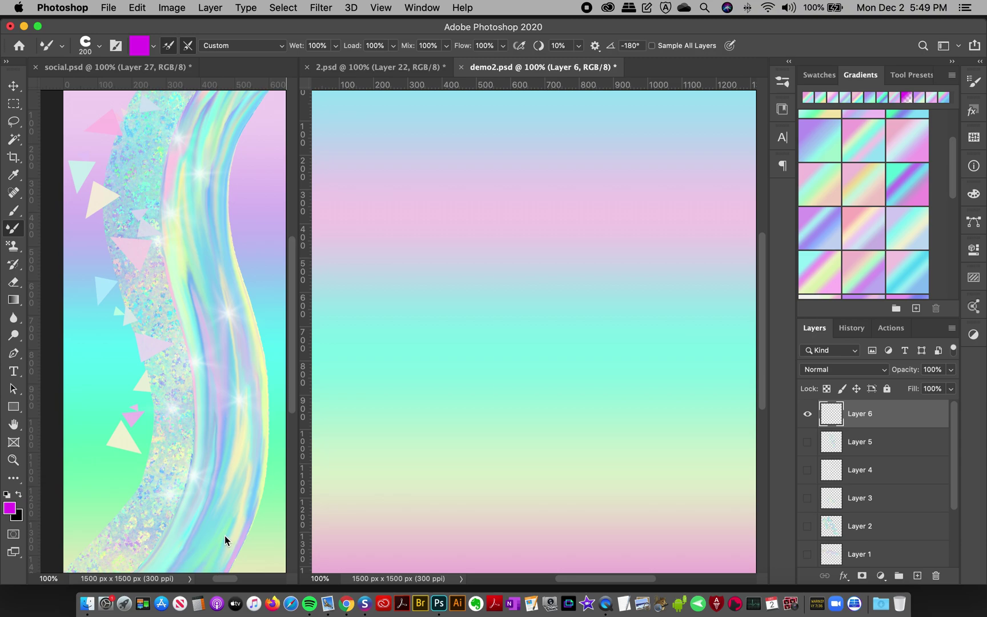
In Finder, locate the Iridescent-Wet.abr brush file in Brushes-Wet > Photoshop-CC.
{"action": "left_click", "coordinate": [87, 606]}
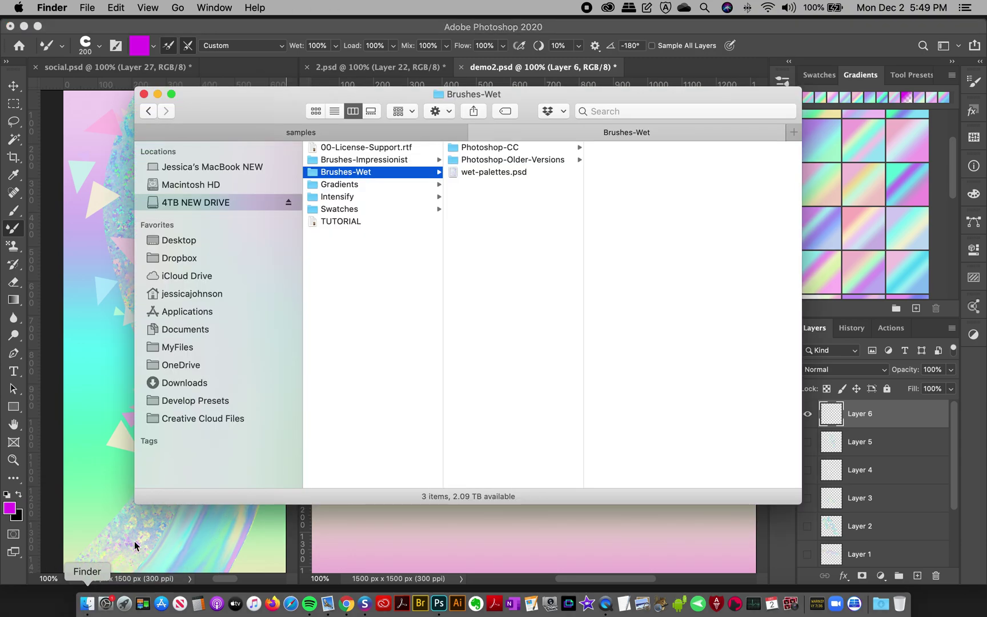
{"action": "left_click", "coordinate": [372, 267]}
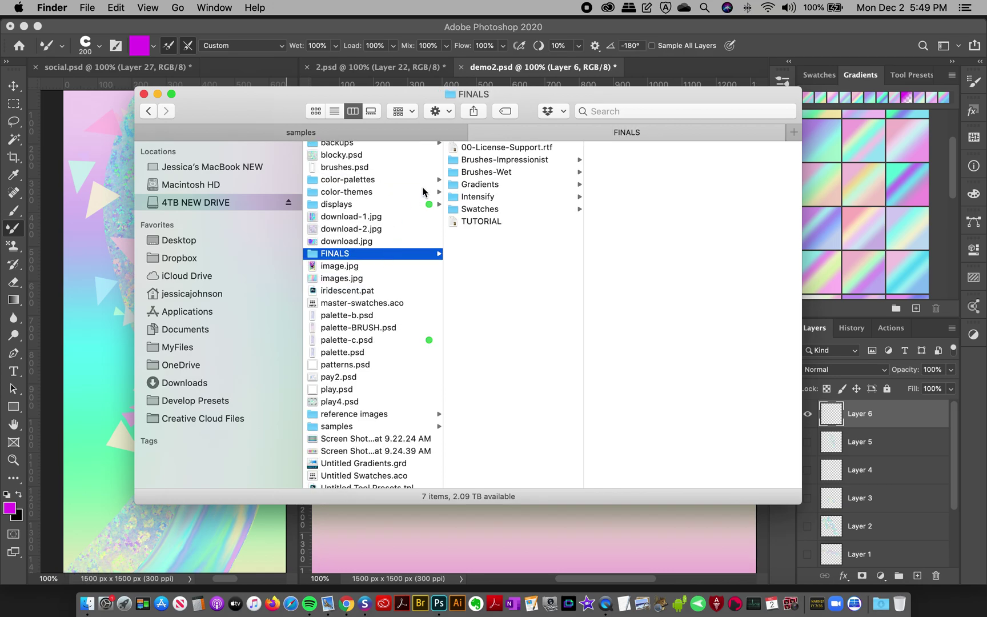
{"action": "left_click", "coordinate": [479, 173]}
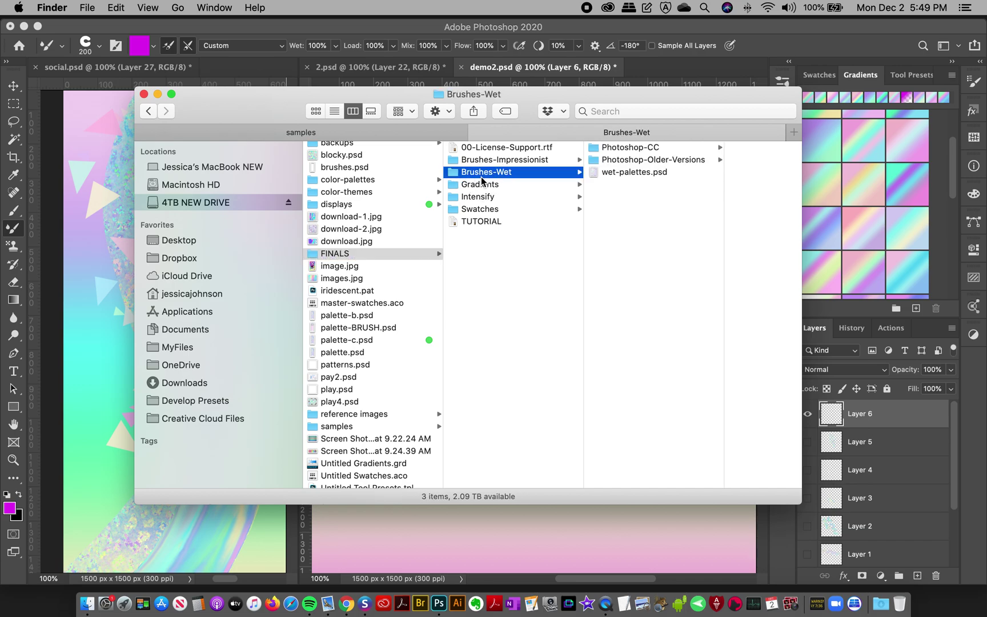
{"action": "left_click", "coordinate": [630, 148]}
{"action": "left_click", "coordinate": [576, 159]}
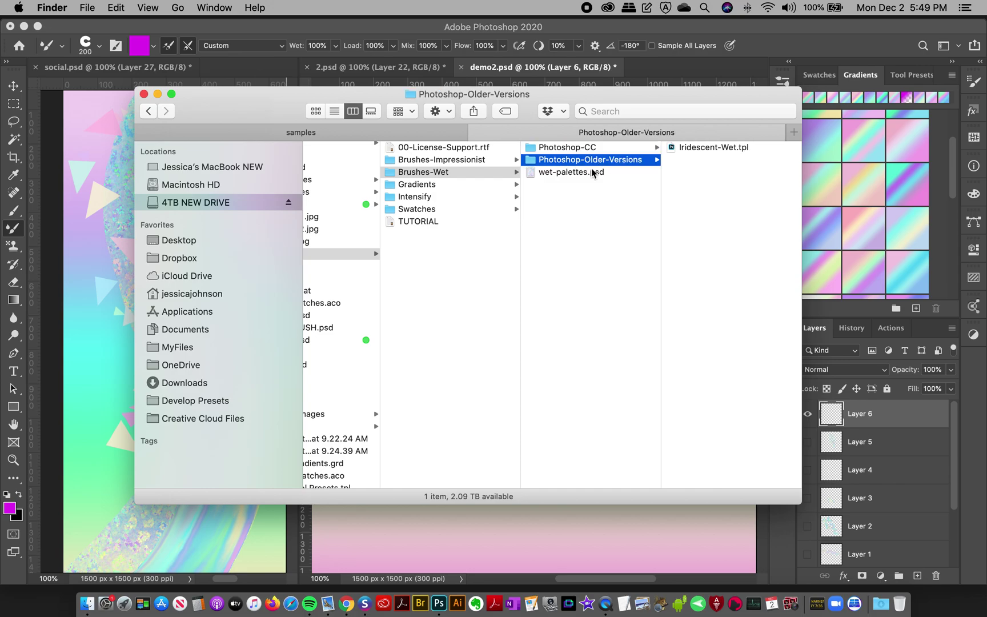
{"action": "left_click", "coordinate": [582, 148]}
{"action": "left_click_drag", "start_coordinate": [566, 97], "coordinate": [535, 112]}
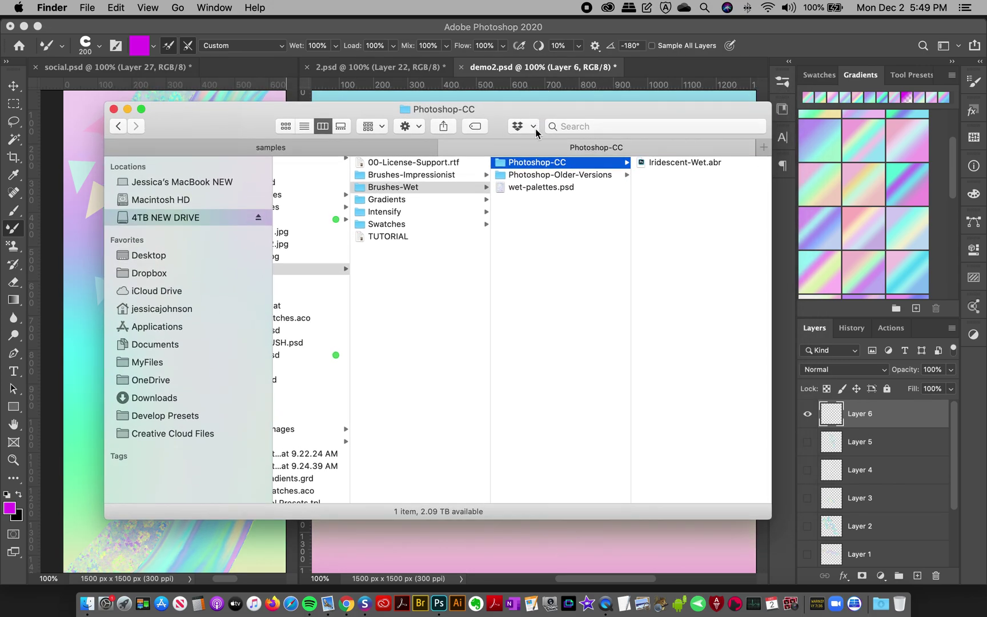
{"action": "left_click", "coordinate": [684, 163]}
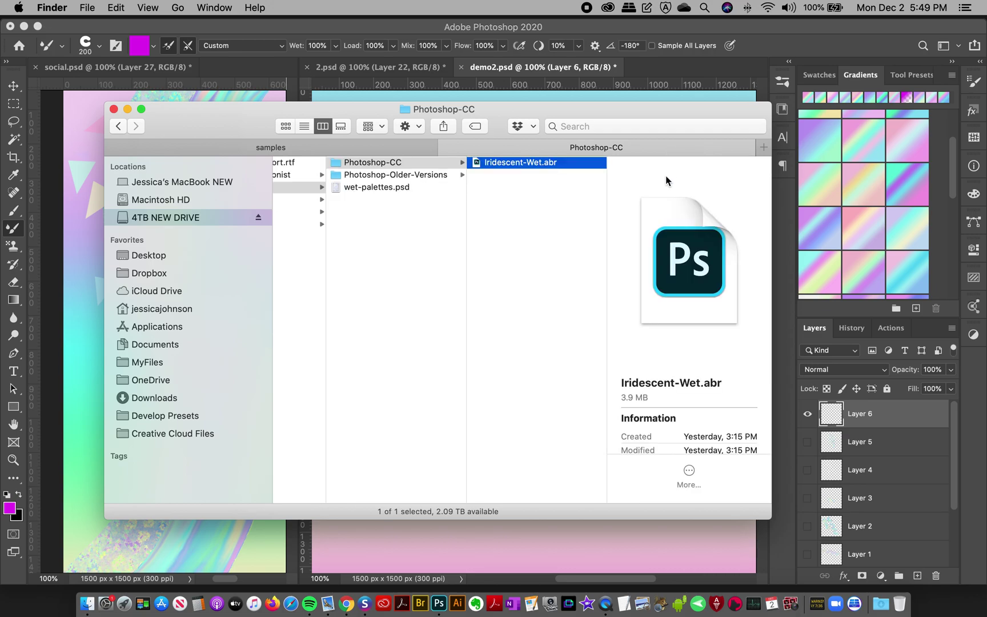
Find Iridescent-Wet.tpl in the Photoshop-Older-Versions folder, then return to Photoshop.
{"action": "left_click_drag", "start_coordinate": [768, 523], "coordinate": [859, 542]}
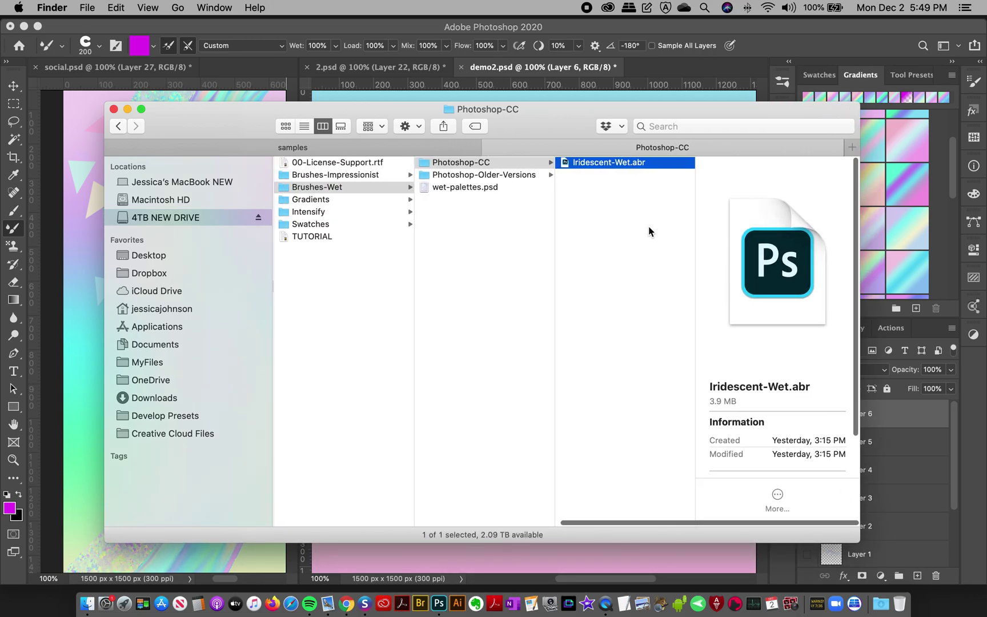
{"action": "left_click", "coordinate": [526, 177]}
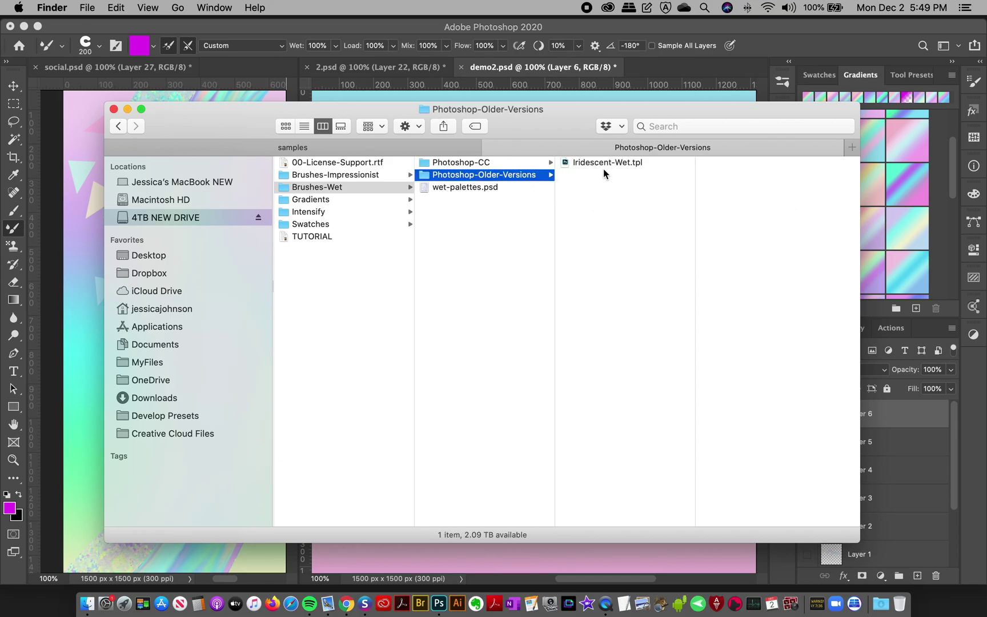
{"action": "left_click", "coordinate": [594, 166]}
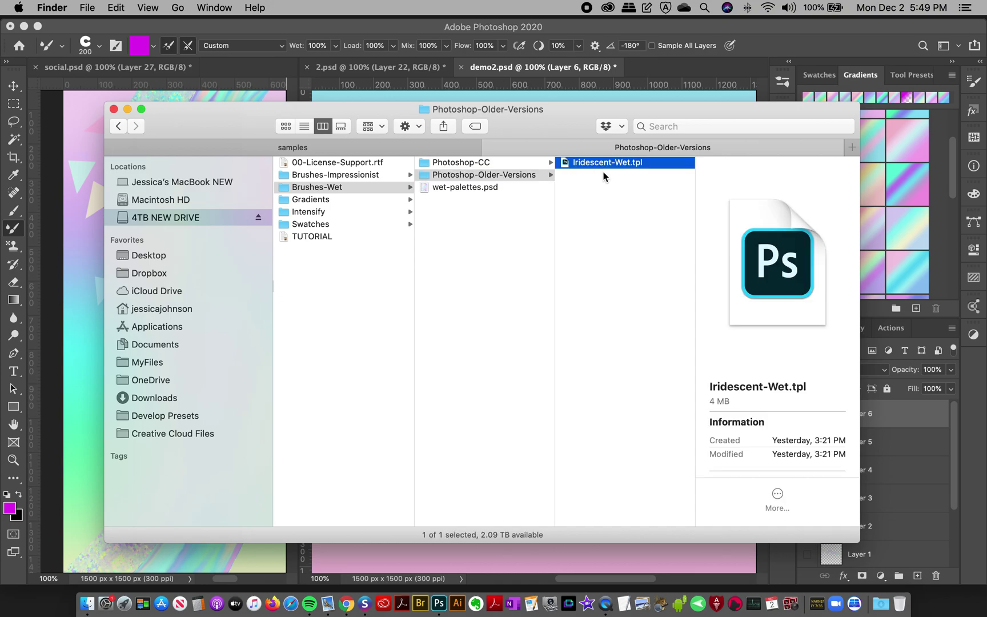
{"action": "left_click", "coordinate": [509, 163]}
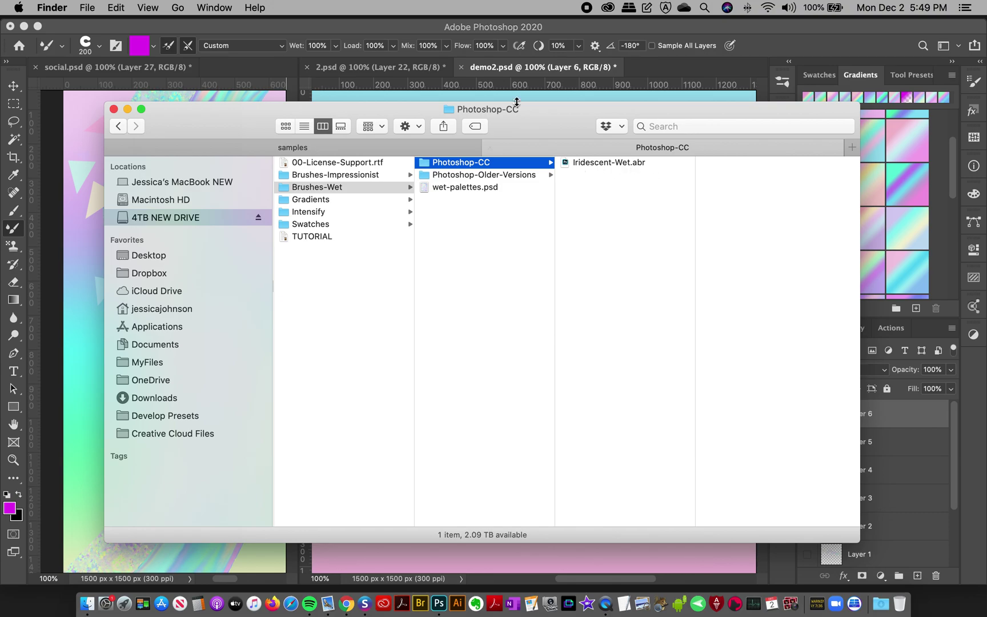
{"action": "left_click", "coordinate": [488, 174]}
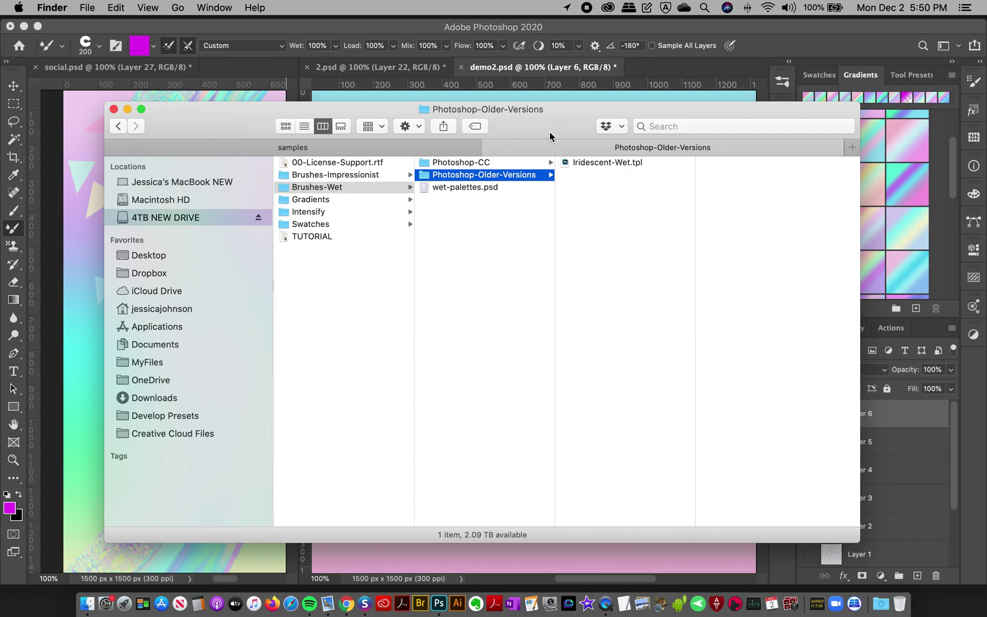
{"action": "left_click", "coordinate": [513, 162]}
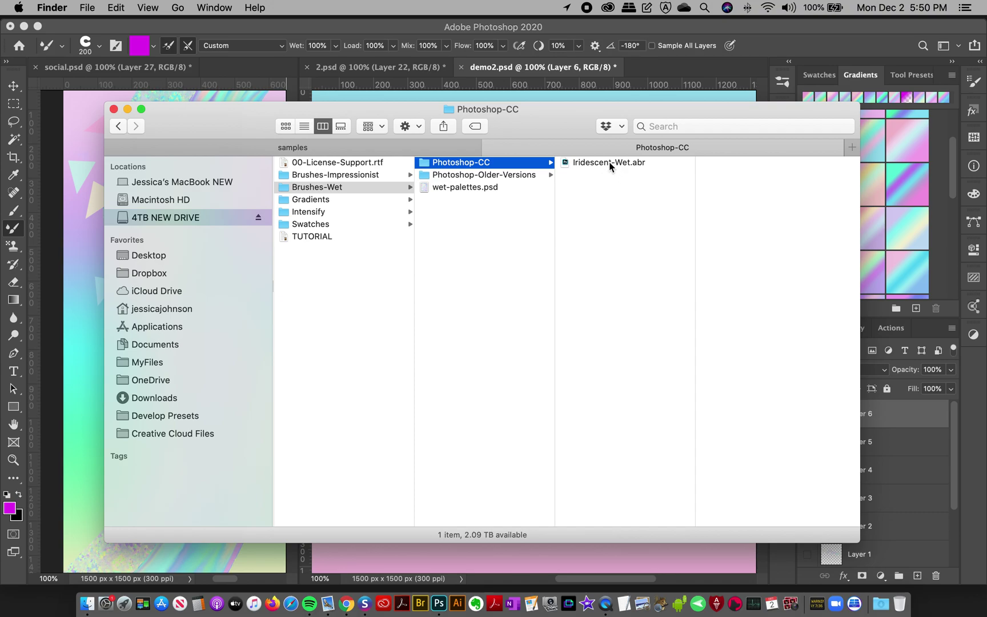
{"action": "left_click", "coordinate": [706, 25]}
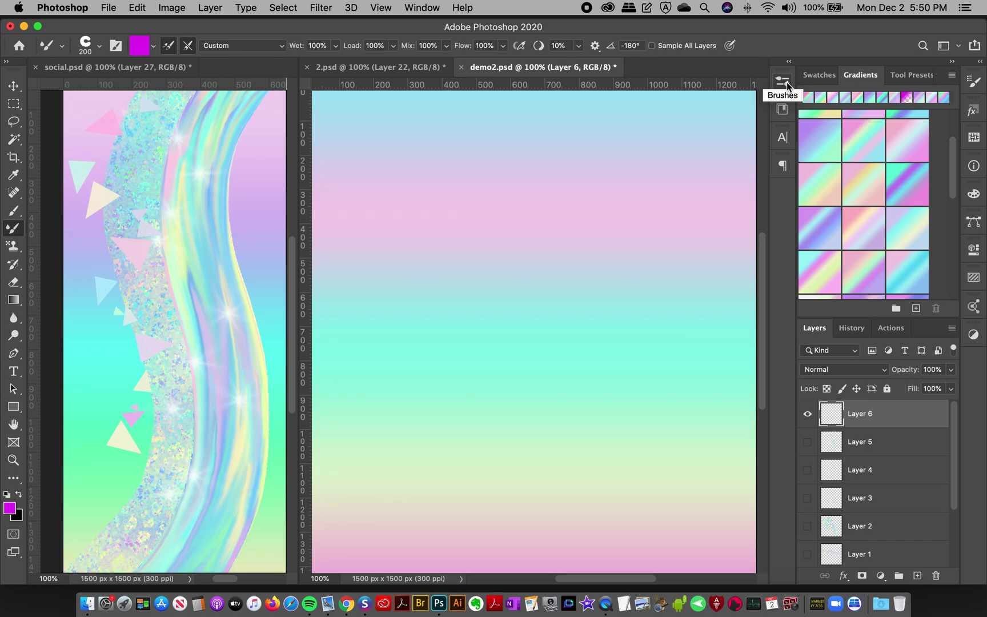
Show the Brushes panel scrolled to the Wet Iridescent set and check its options menu.
{"action": "left_click", "coordinate": [421, 7]}
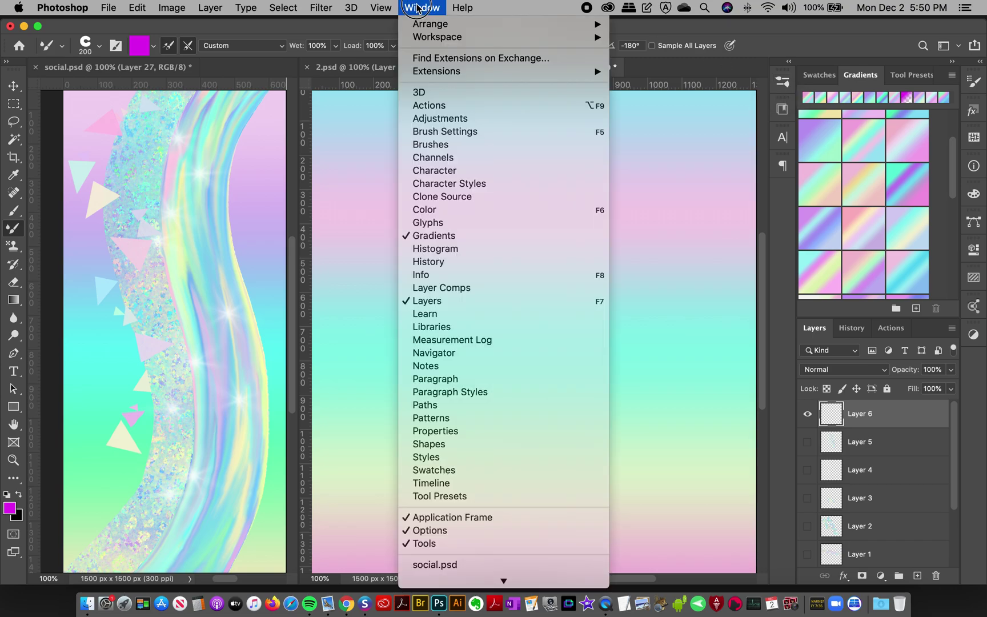
{"action": "left_click", "coordinate": [433, 144]}
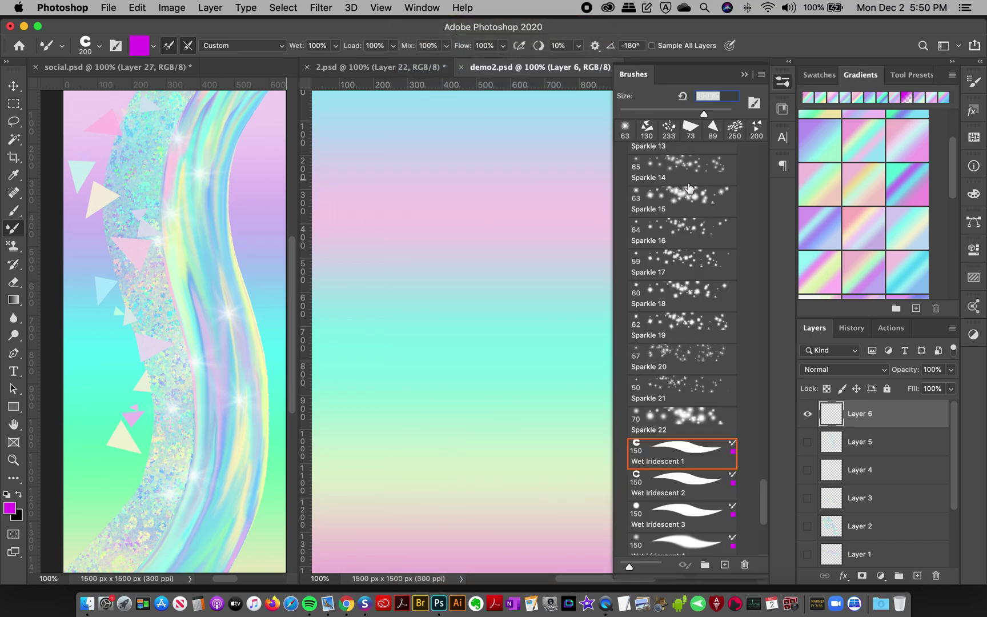
{"action": "scroll", "coordinate": [770, 491], "scroll_direction": "down", "scroll_amount": 8}
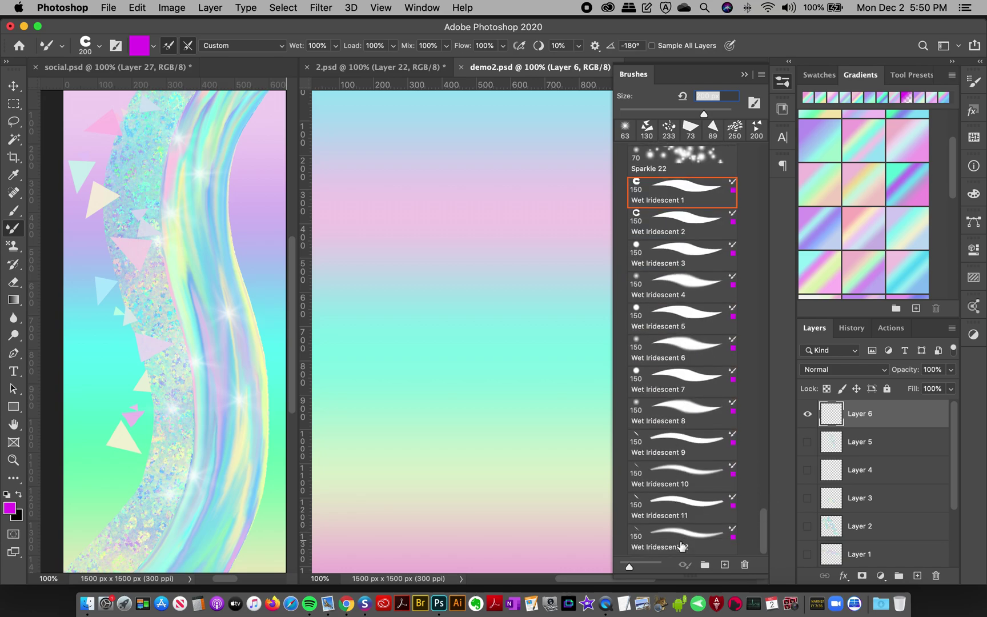
{"action": "left_click", "coordinate": [761, 79]}
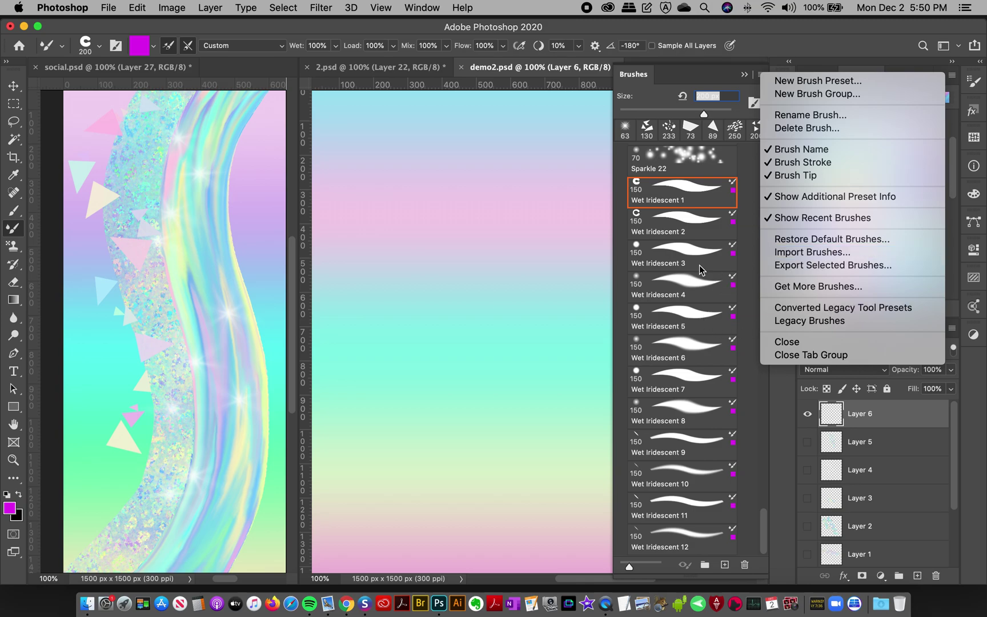
{"action": "left_click", "coordinate": [765, 529]}
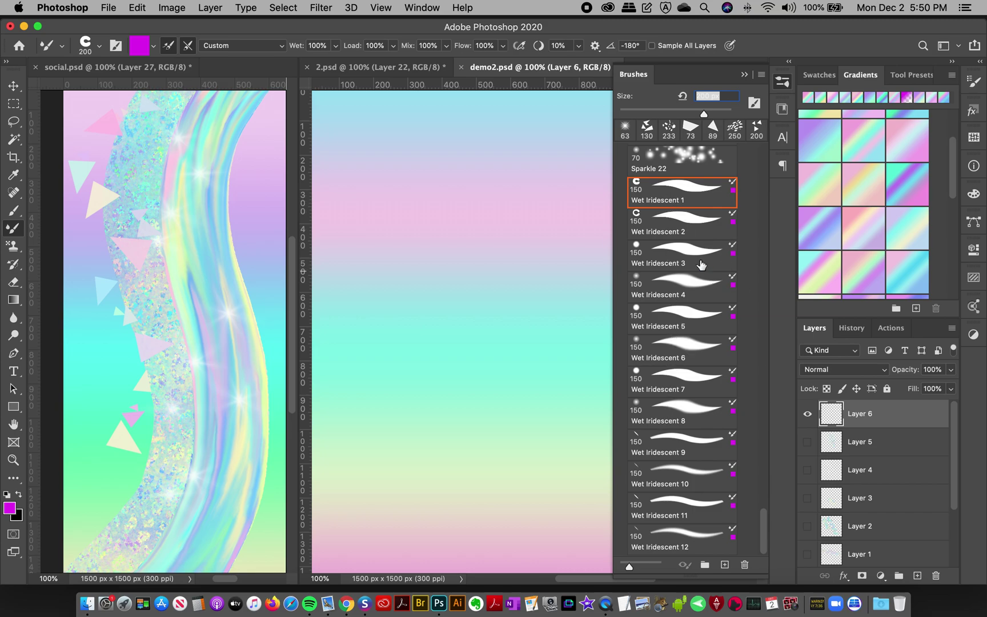
Choose Wet Iridescent 1, paint a wavy S test stroke on demo2, and undo it.
{"action": "left_click", "coordinate": [691, 232]}
{"action": "left_click", "coordinate": [660, 205]}
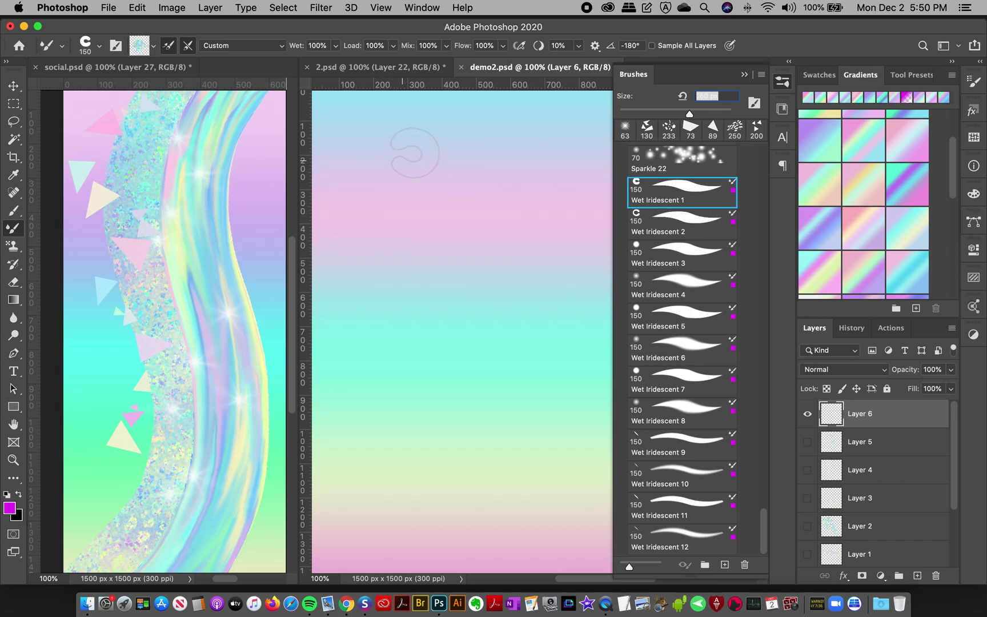
{"action": "mouse_move", "coordinate": [403, 148]}
{"action": "left_mouse_down"}
{"action": "mouse_move", "coordinate": [396, 236]}
{"action": "mouse_move", "coordinate": [470, 300]}
{"action": "mouse_move", "coordinate": [412, 408]}
{"action": "mouse_move", "coordinate": [485, 455]}
{"action": "mouse_move", "coordinate": [452, 543]}
{"action": "left_mouse_up"}
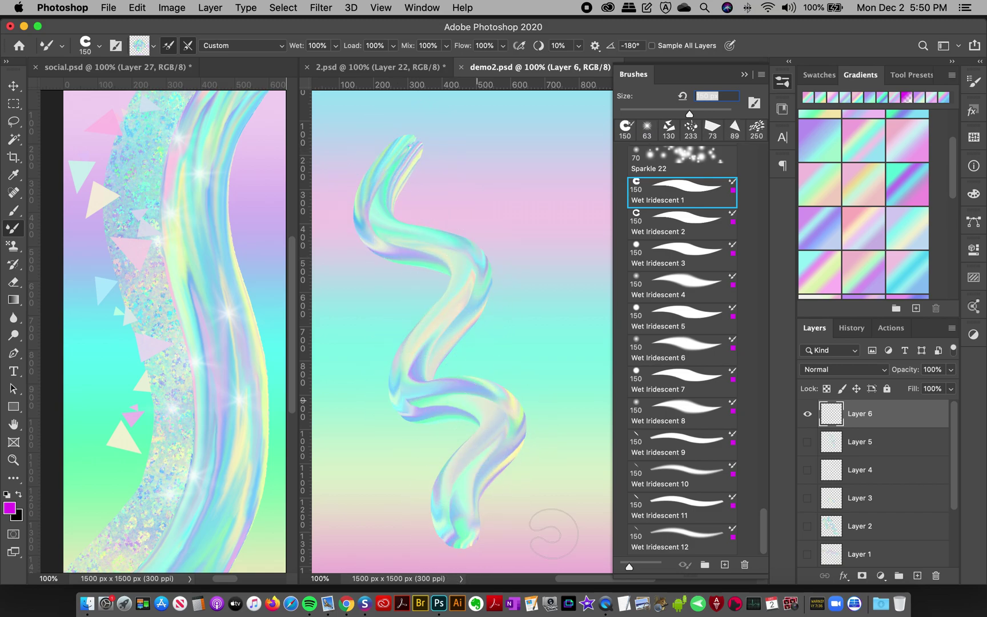
{"action": "key", "text": "super+z"}
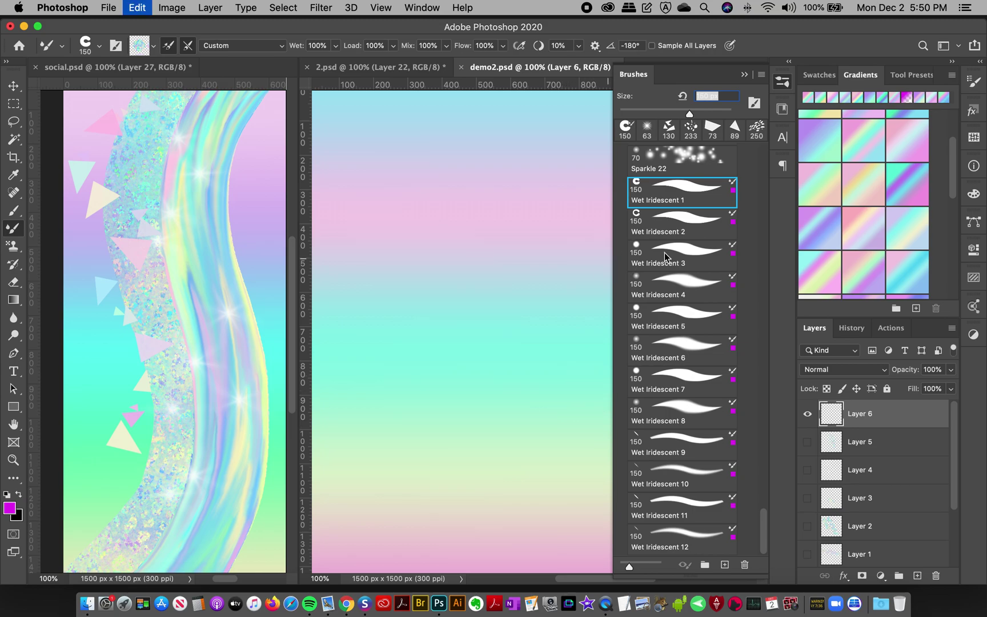
{"action": "left_click", "coordinate": [426, 7]}
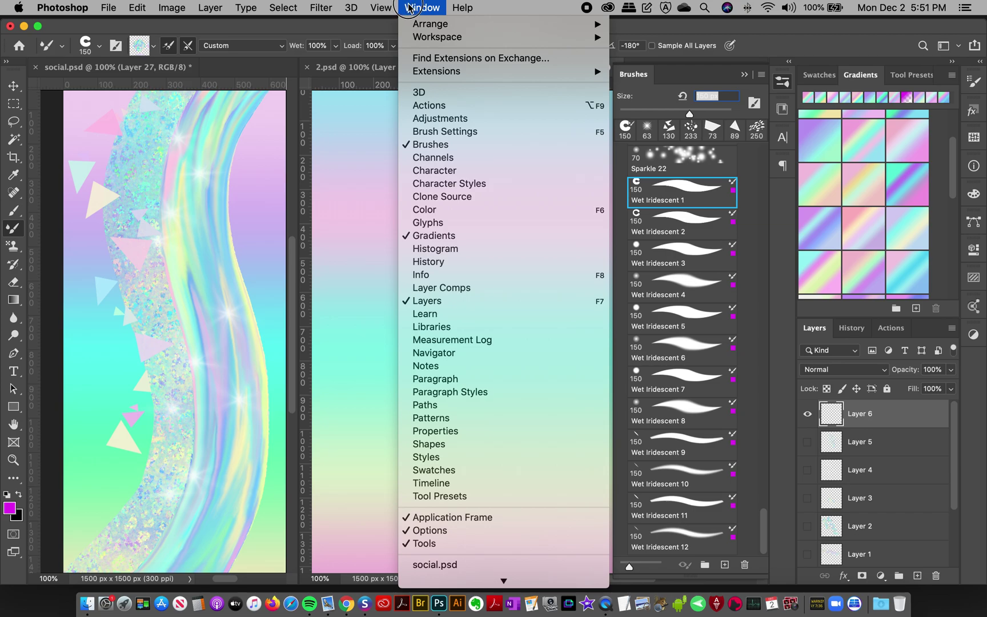
Show the Tool Presets panel and load Iridescent-Wet.tpl from Brushes-Wet > Photoshop-Older-Versions.
{"action": "left_click", "coordinate": [434, 496]}
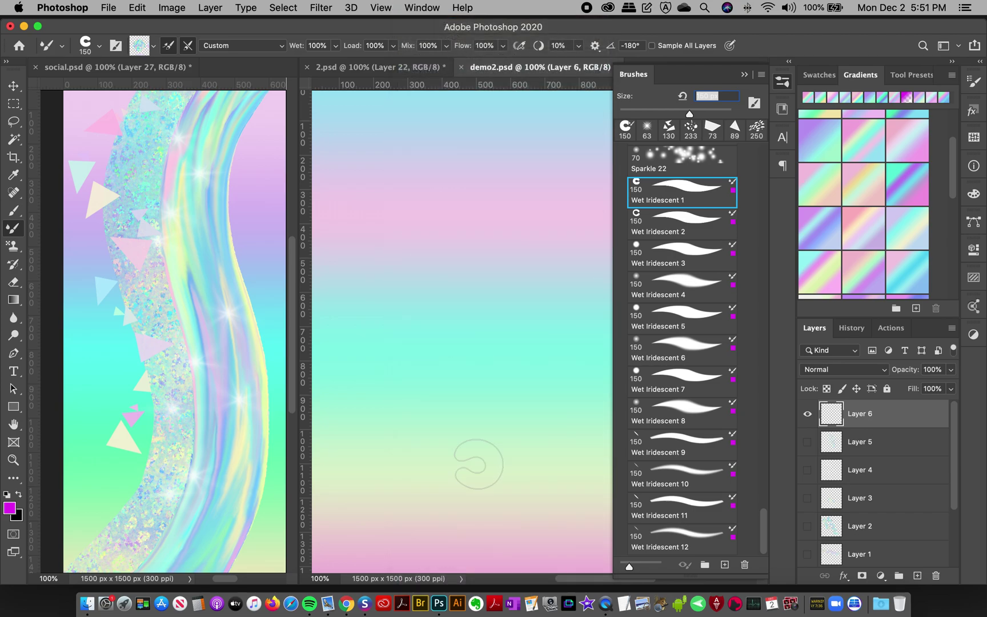
{"action": "mouse_move", "coordinate": [951, 232]}
{"action": "left_mouse_down"}
{"action": "mouse_move", "coordinate": [953, 171]}
{"action": "mouse_move", "coordinate": [914, 320]}
{"action": "left_mouse_up"}
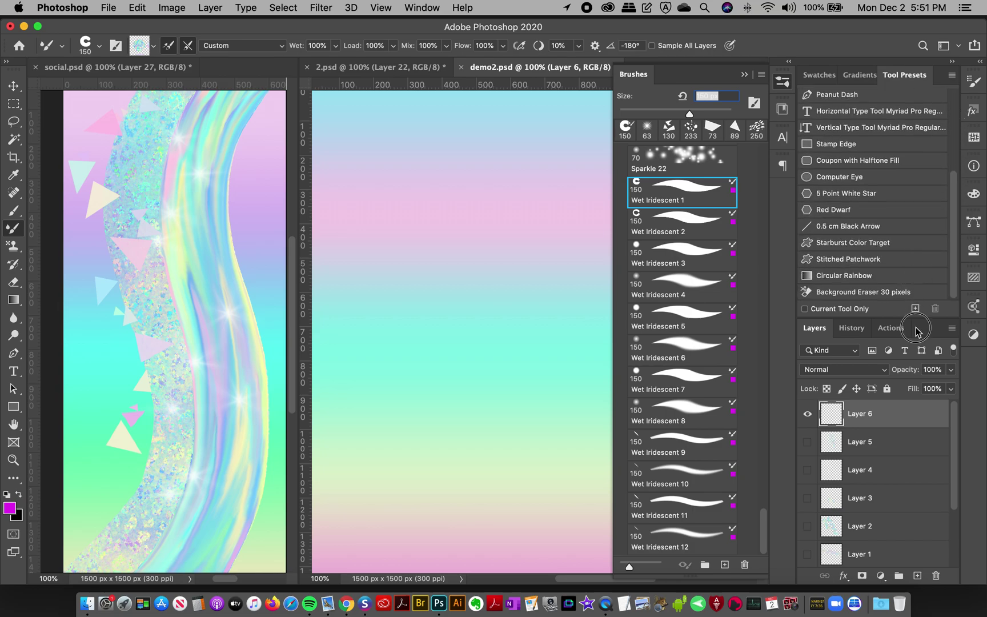
{"action": "left_click", "coordinate": [951, 78]}
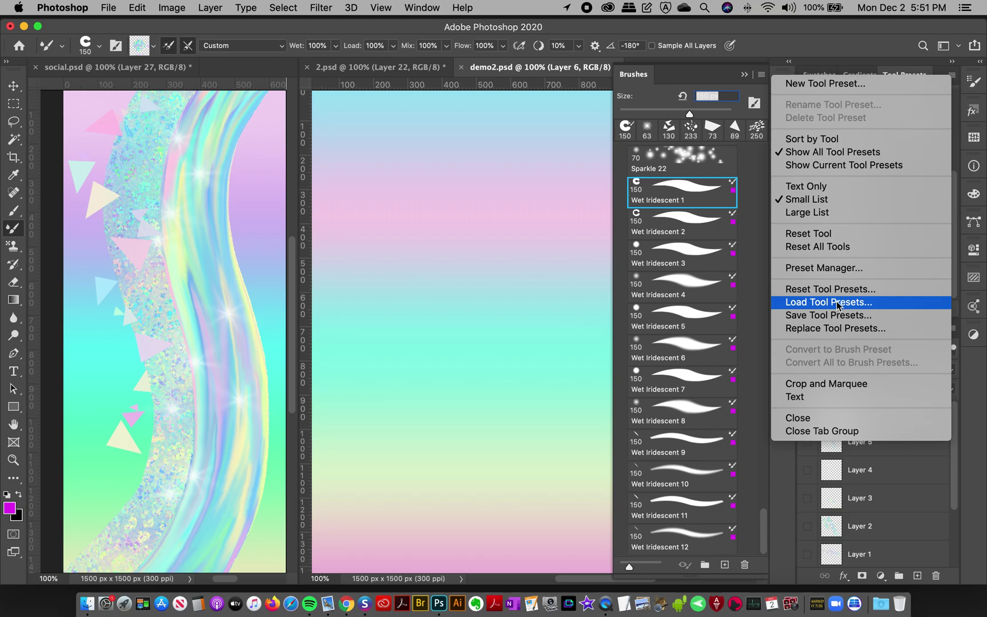
{"action": "left_click", "coordinate": [902, 63]}
{"action": "left_click", "coordinate": [950, 75]}
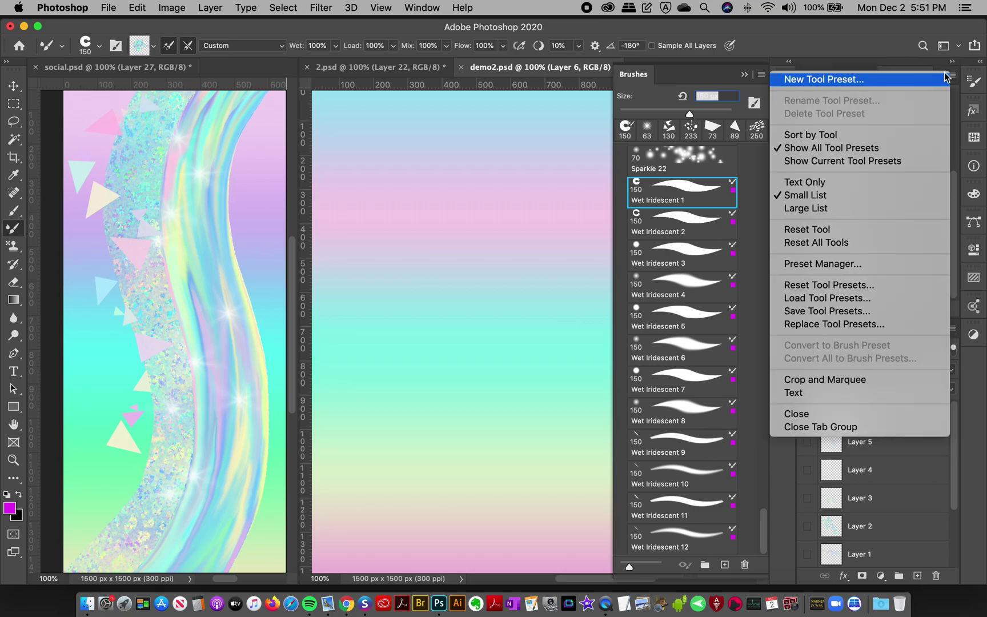
{"action": "left_click", "coordinate": [821, 298]}
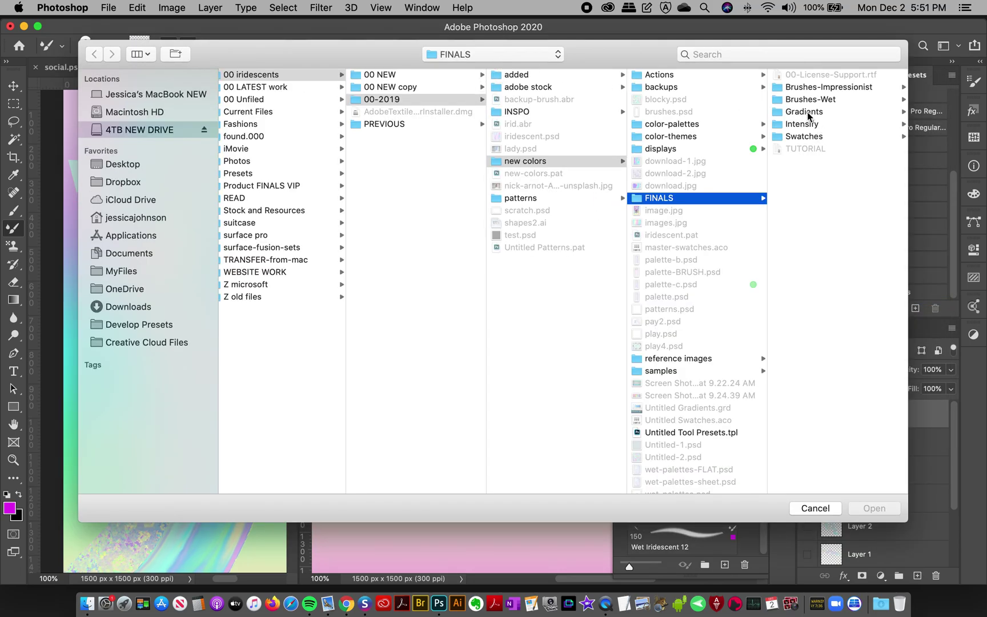
{"action": "left_click", "coordinate": [811, 99]}
{"action": "left_click", "coordinate": [818, 88]}
{"action": "left_click", "coordinate": [845, 78]}
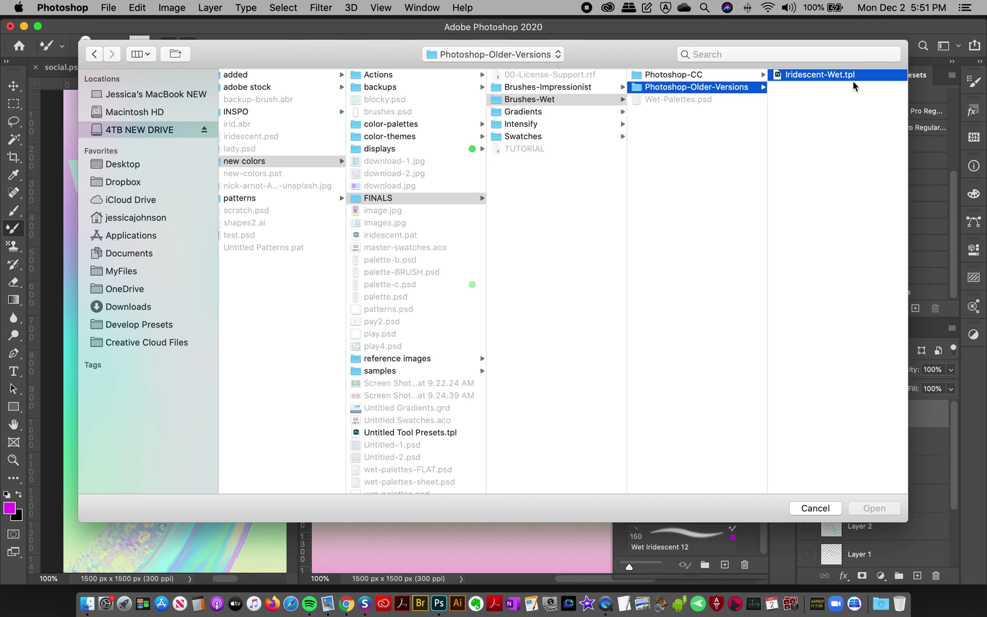
{"action": "left_click", "coordinate": [871, 510]}
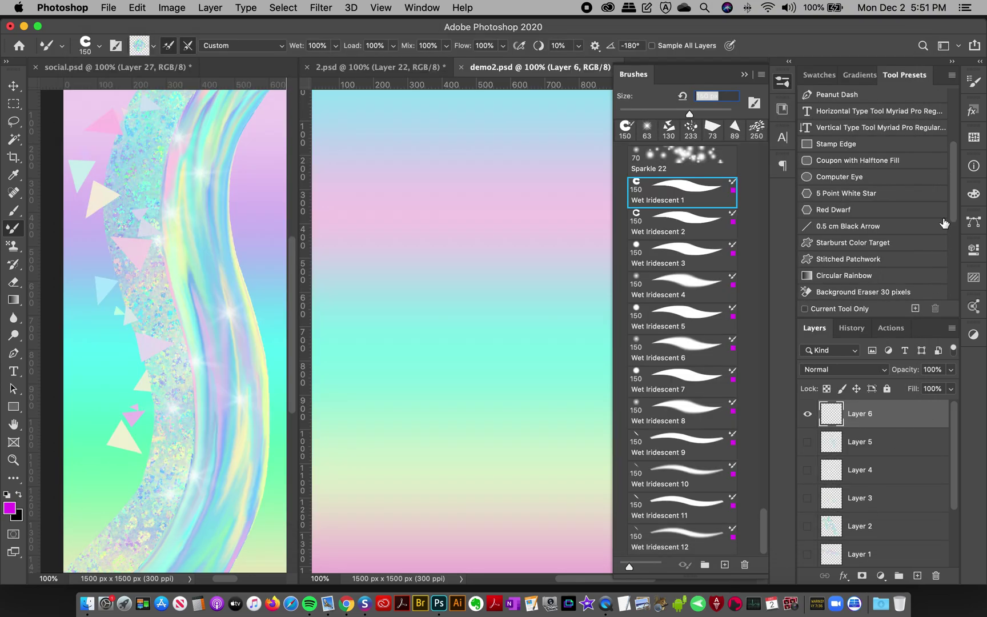
Select the Wet Iridescent 1 preset, paint and undo a test stroke on demo2, then switch to Finder.
{"action": "left_click_drag", "start_coordinate": [951, 209], "coordinate": [939, 260]}
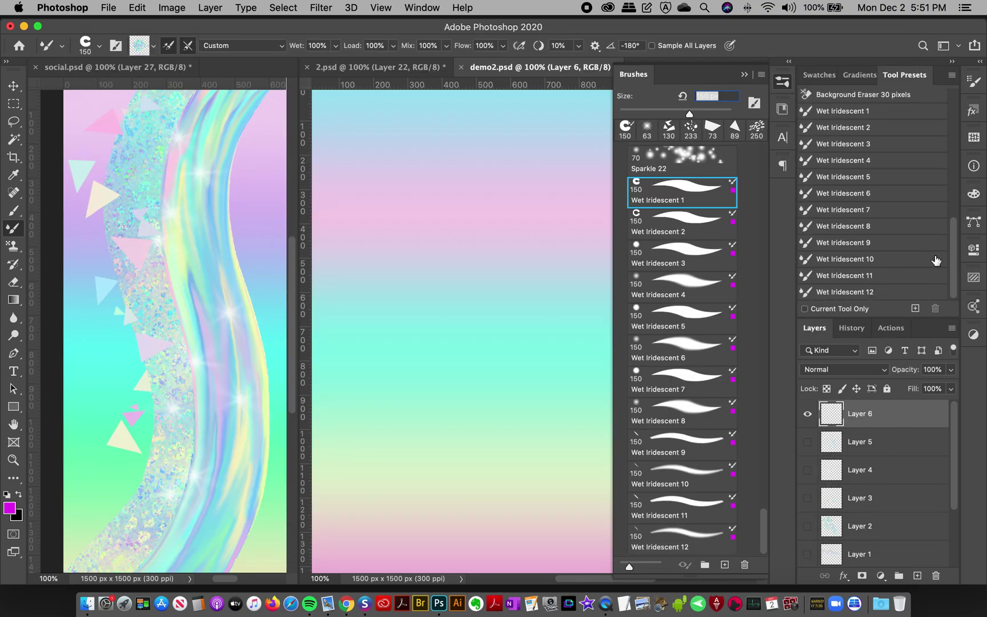
{"action": "left_click", "coordinate": [858, 112]}
{"action": "mouse_move", "coordinate": [447, 92]}
{"action": "left_mouse_down"}
{"action": "mouse_move", "coordinate": [434, 95]}
{"action": "mouse_move", "coordinate": [431, 238]}
{"action": "mouse_move", "coordinate": [454, 337]}
{"action": "mouse_move", "coordinate": [521, 424]}
{"action": "mouse_move", "coordinate": [465, 534]}
{"action": "left_mouse_up"}
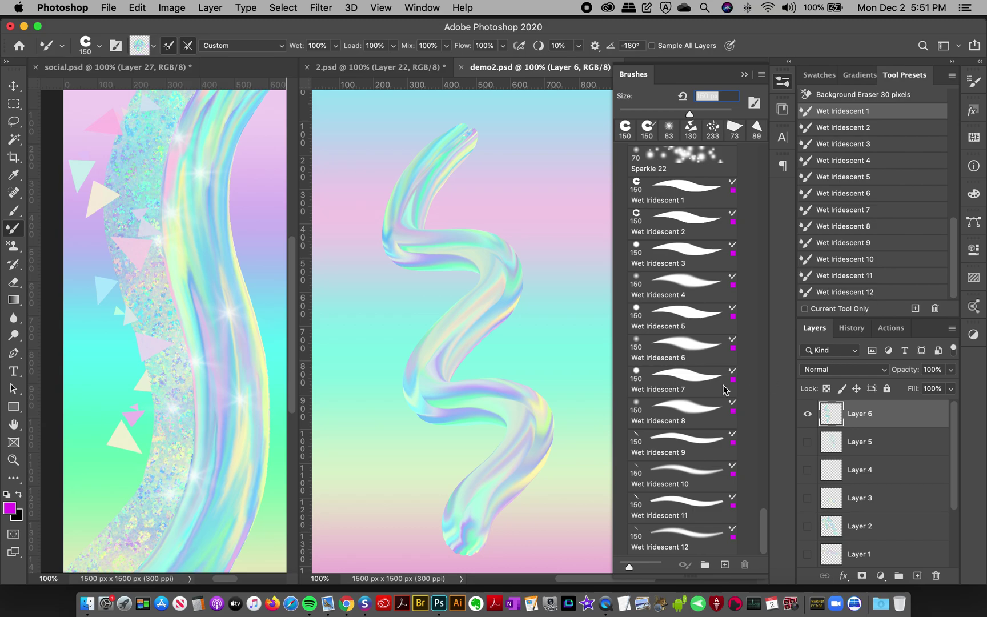
{"action": "key", "text": "super+z"}
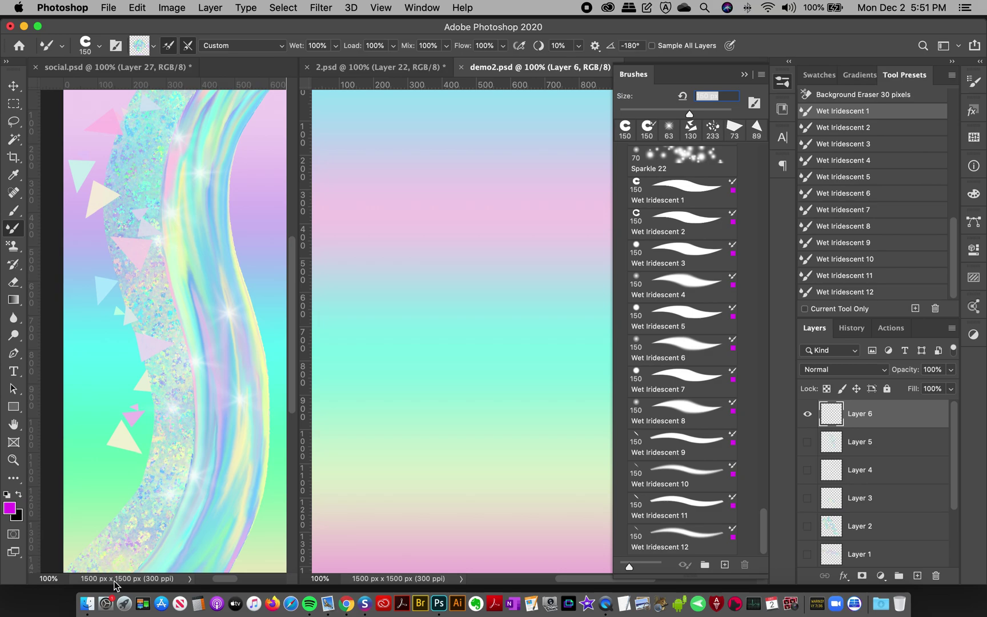
{"action": "left_click", "coordinate": [87, 604]}
Open wet-palettes.psd from the Brushes-Wet folder in Photoshop.
{"action": "left_click", "coordinate": [451, 188]}
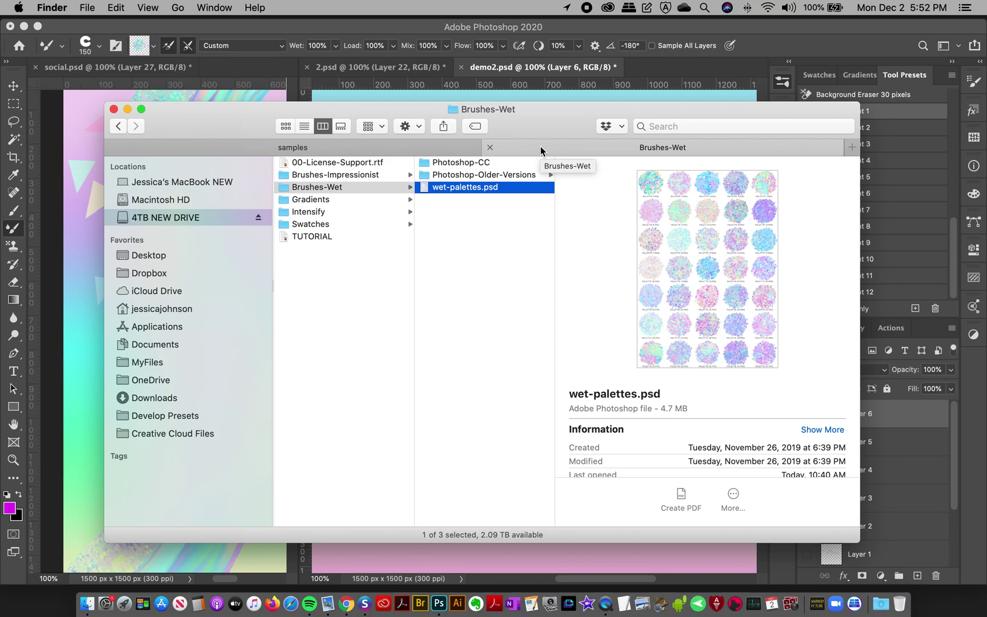
{"action": "double_click", "coordinate": [465, 187]}
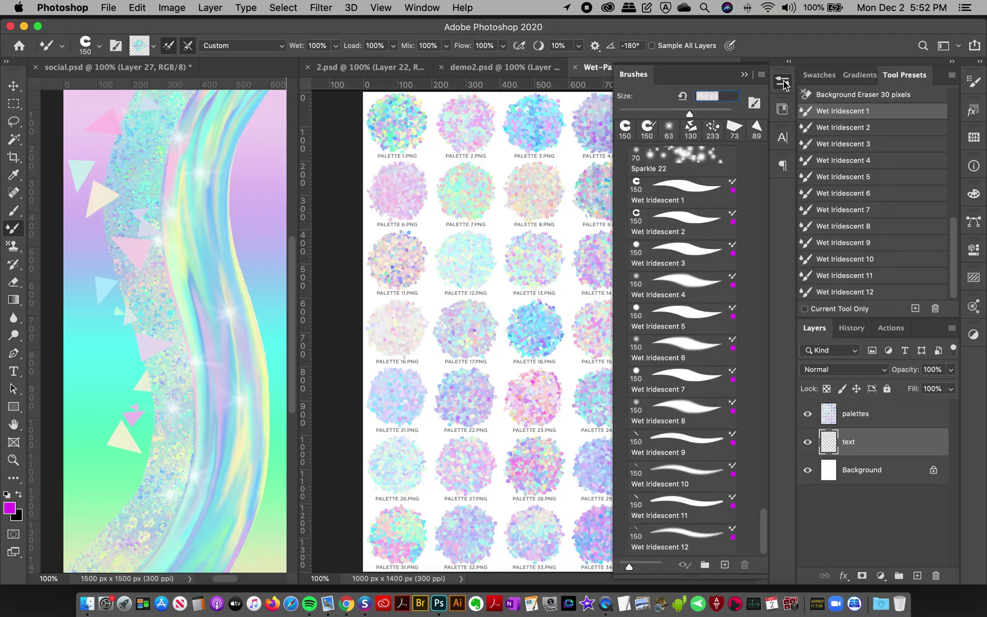
Compare the Wet Iridescent 1 and 2 brushes, settle on Wet Iridescent 1, and hide the brush list.
{"action": "left_click", "coordinate": [782, 109]}
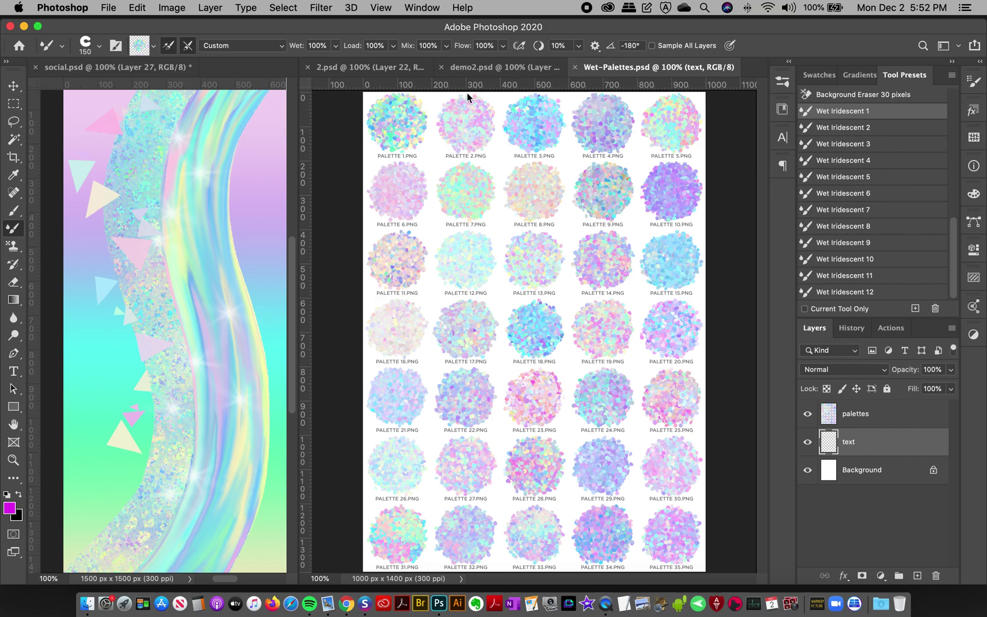
{"action": "left_click", "coordinate": [782, 82]}
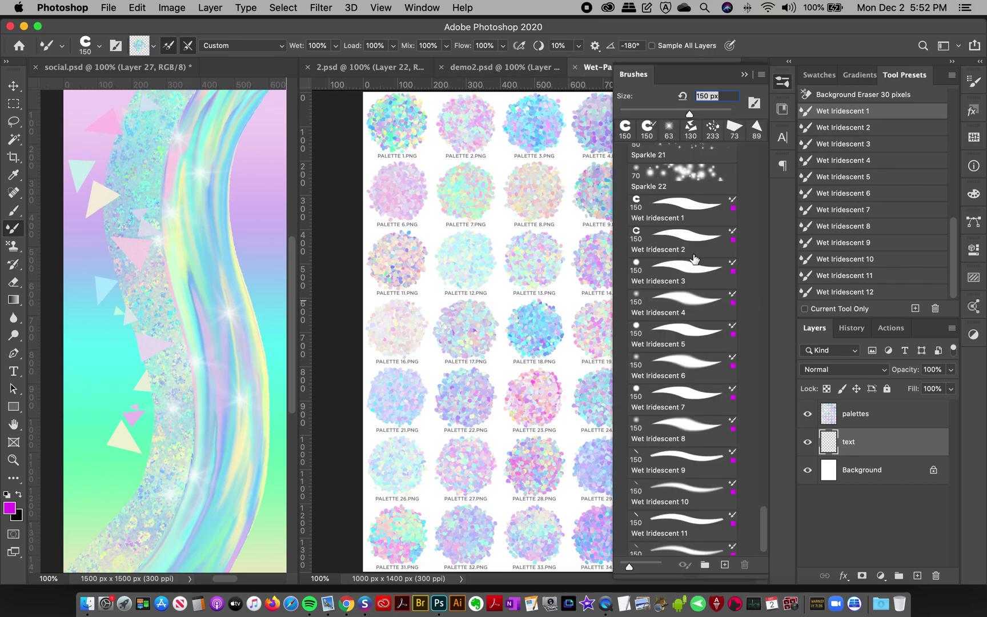
{"action": "left_click", "coordinate": [675, 210]}
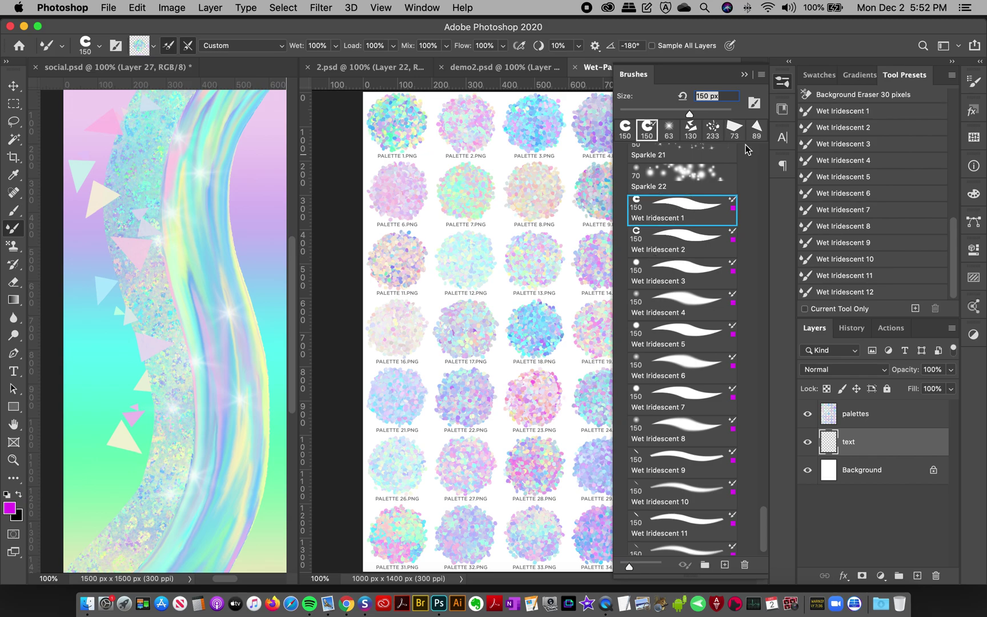
{"action": "left_click", "coordinate": [778, 87]}
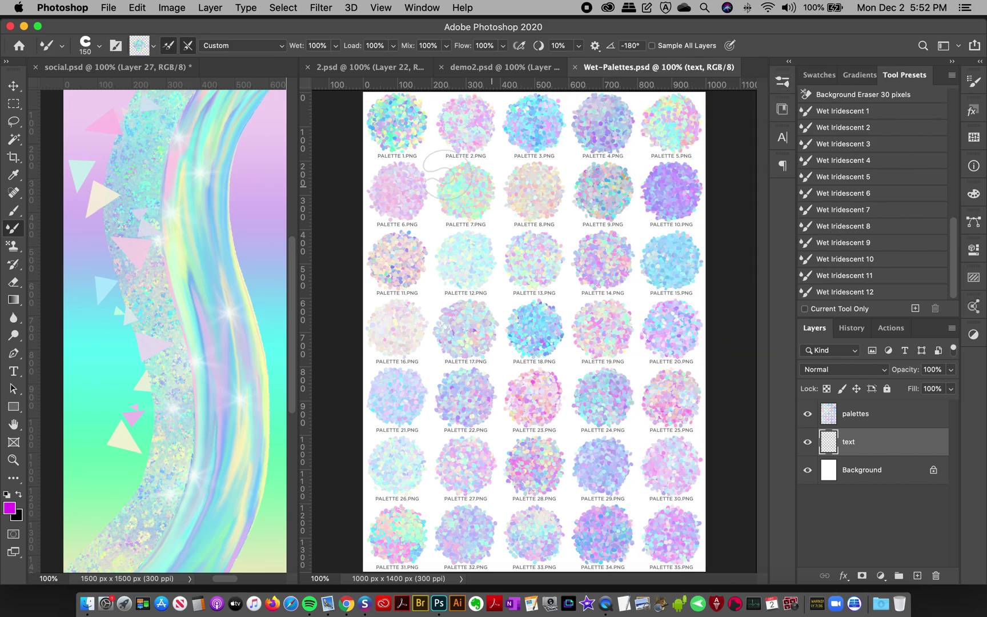
{"action": "left_click", "coordinate": [782, 81]}
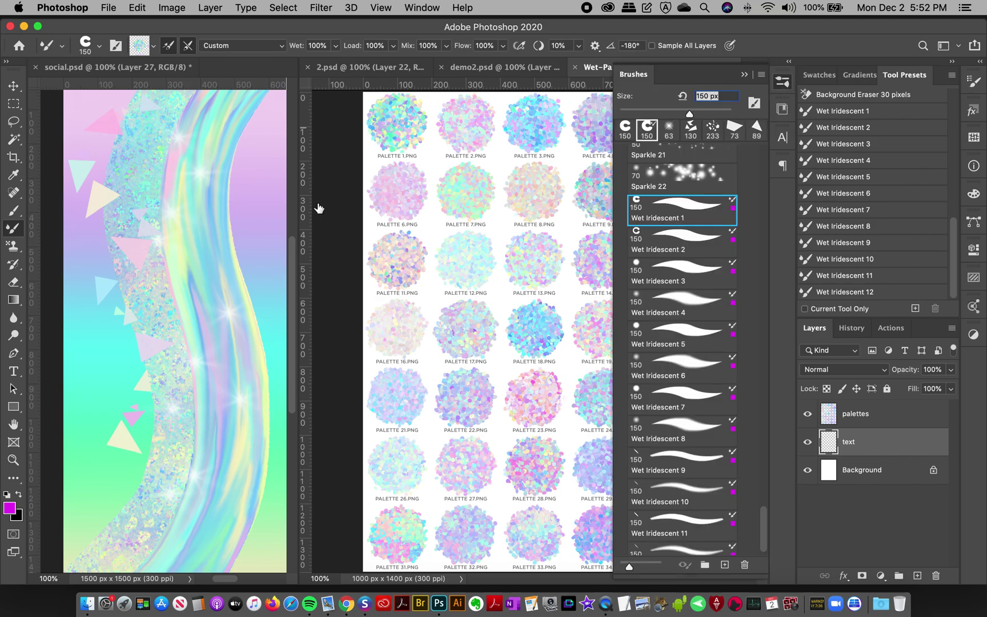
{"action": "left_click", "coordinate": [669, 246]}
{"action": "left_click", "coordinate": [843, 111]}
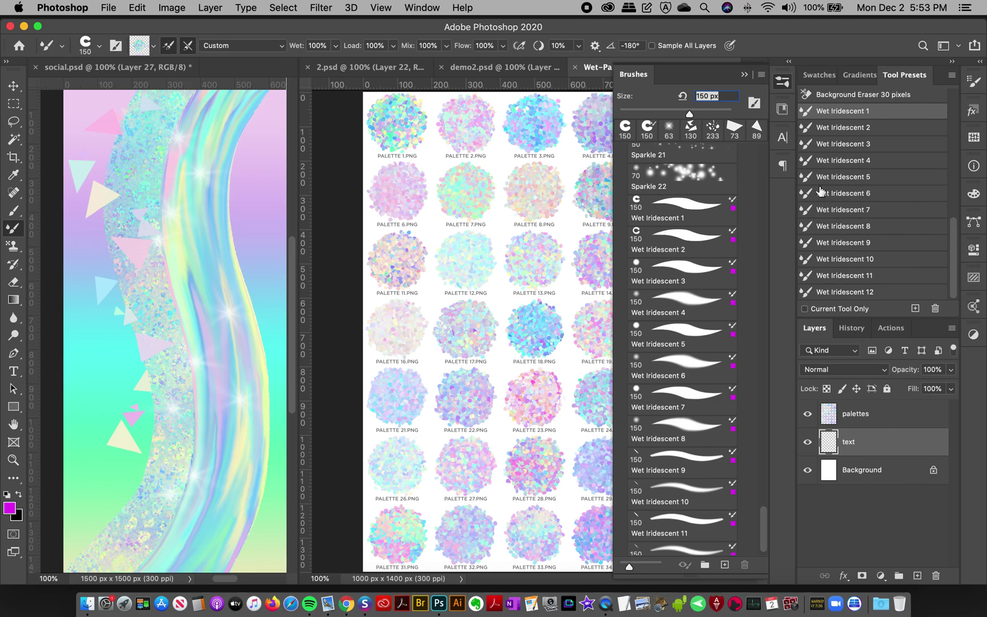
{"action": "left_click", "coordinate": [698, 211]}
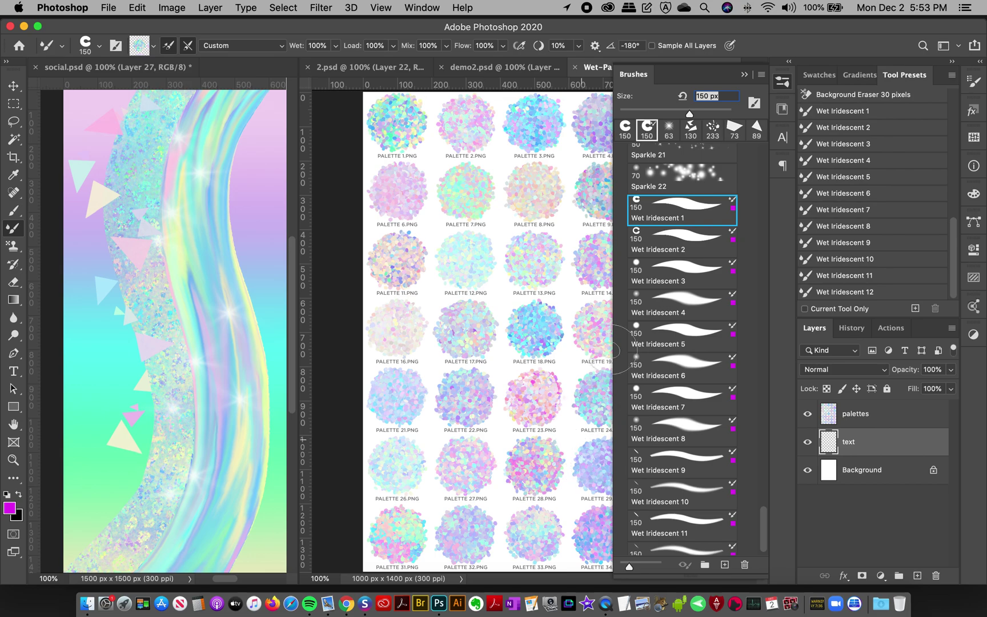
{"action": "left_click", "coordinate": [790, 82]}
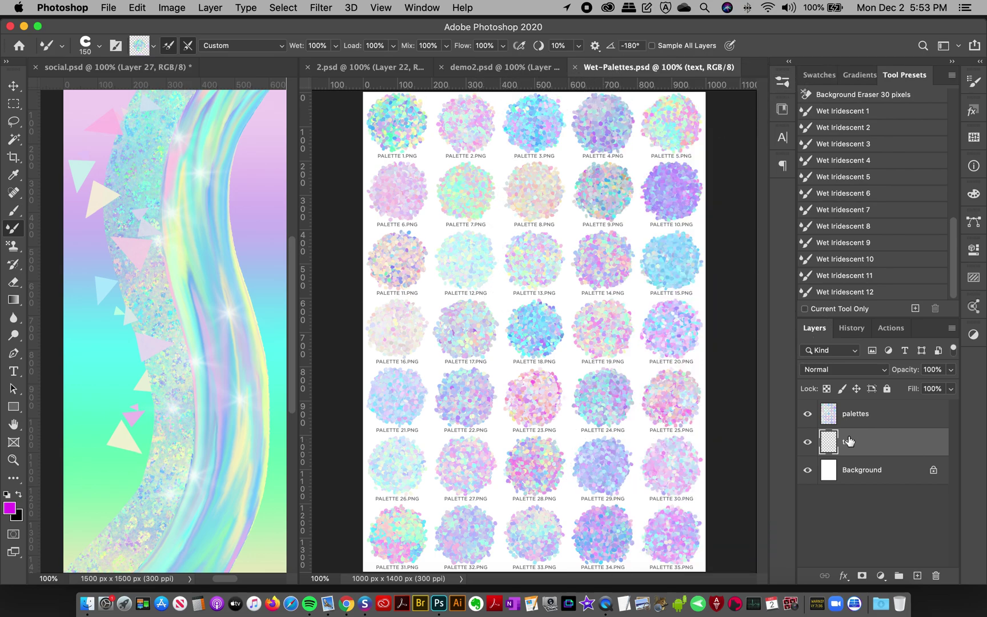
Sample Palette 5's colours from the palettes layer into the brush, then return to demo2.psd.
{"action": "left_click", "coordinate": [889, 420]}
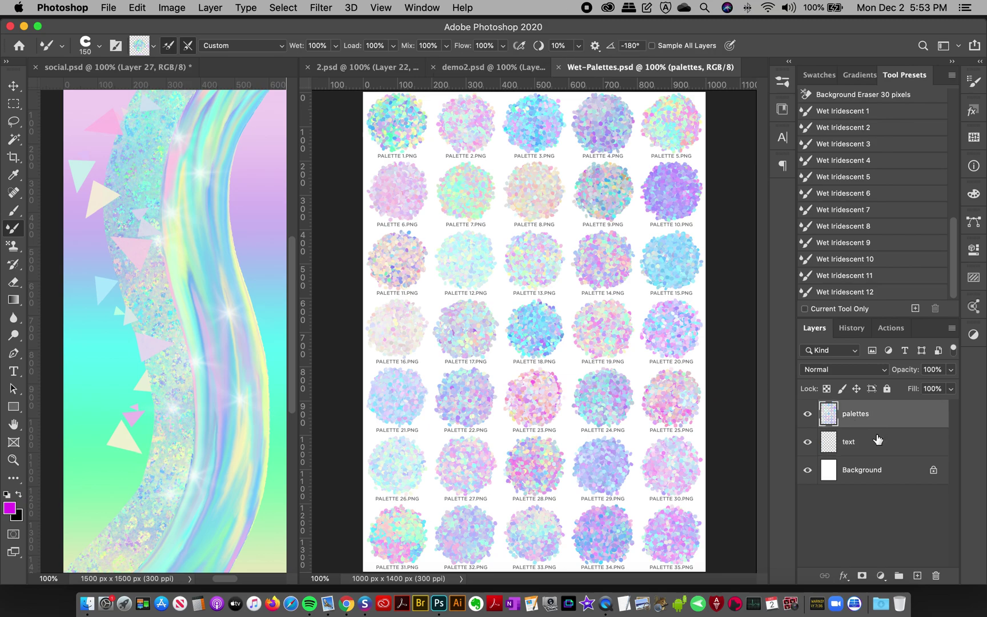
{"action": "left_click", "coordinate": [671, 121]}
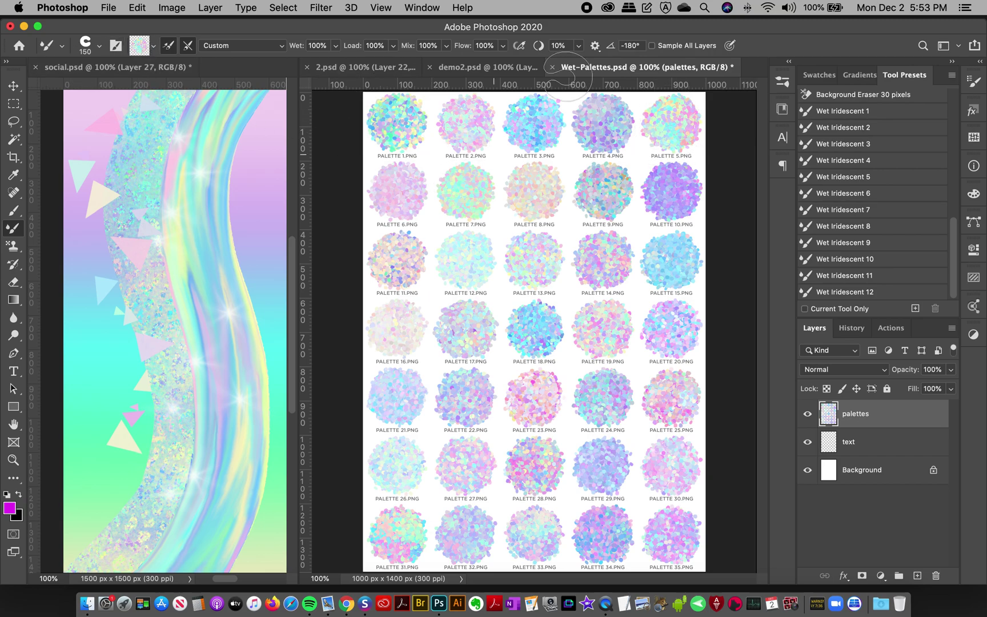
{"action": "left_click", "coordinate": [490, 67]}
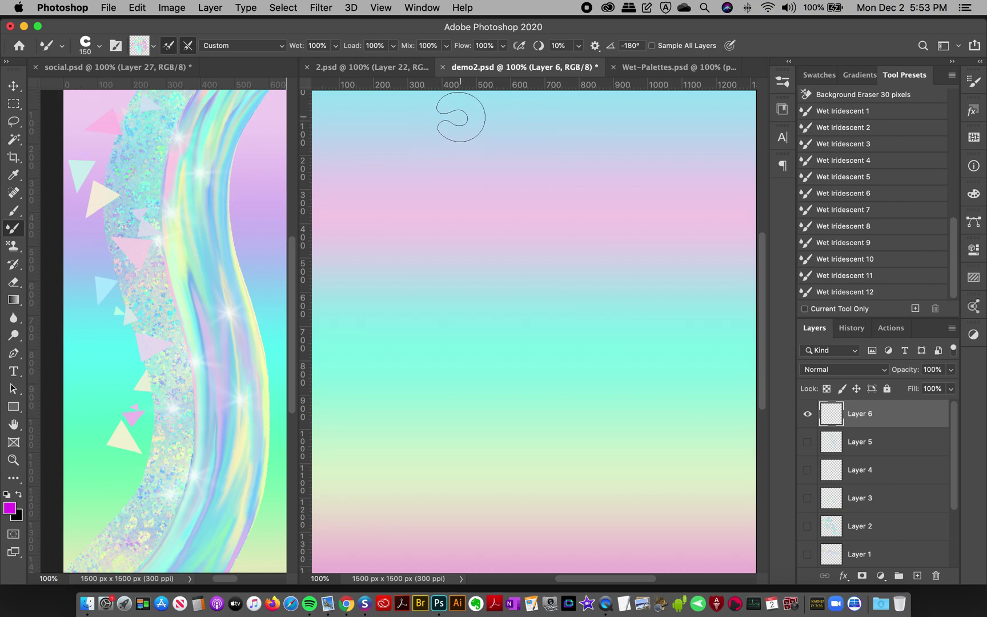
Paint a wavy iridescent stroke down the middle of demo2, redoing the first attempt.
{"action": "mouse_move", "coordinate": [457, 118]}
{"action": "left_mouse_down"}
{"action": "mouse_move", "coordinate": [388, 397]}
{"action": "mouse_move", "coordinate": [494, 462]}
{"action": "left_mouse_up"}
{"action": "key", "text": "super+z"}
{"action": "mouse_move", "coordinate": [563, 114]}
{"action": "left_mouse_down"}
{"action": "mouse_move", "coordinate": [511, 185]}
{"action": "mouse_move", "coordinate": [558, 215]}
{"action": "mouse_move", "coordinate": [579, 276]}
{"action": "mouse_move", "coordinate": [518, 326]}
{"action": "mouse_move", "coordinate": [537, 371]}
{"action": "mouse_move", "coordinate": [602, 421]}
{"action": "mouse_move", "coordinate": [546, 486]}
{"action": "mouse_move", "coordinate": [537, 532]}
{"action": "mouse_move", "coordinate": [603, 572]}
{"action": "left_mouse_up"}
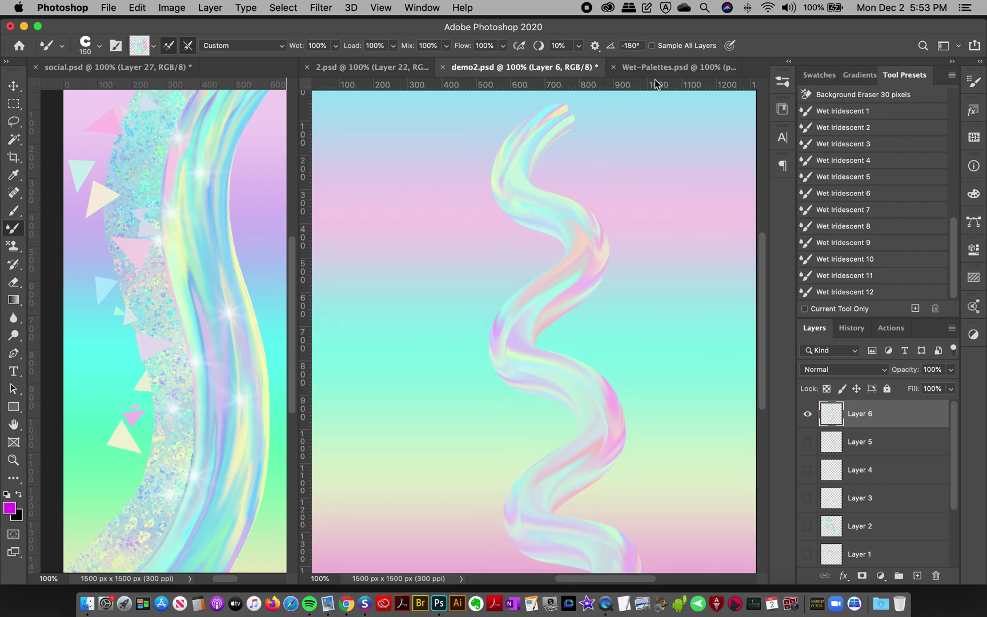
Add wavy strokes down the left and purple-tinted right sides, sampling a new palette before each.
{"action": "left_click", "coordinate": [678, 67]}
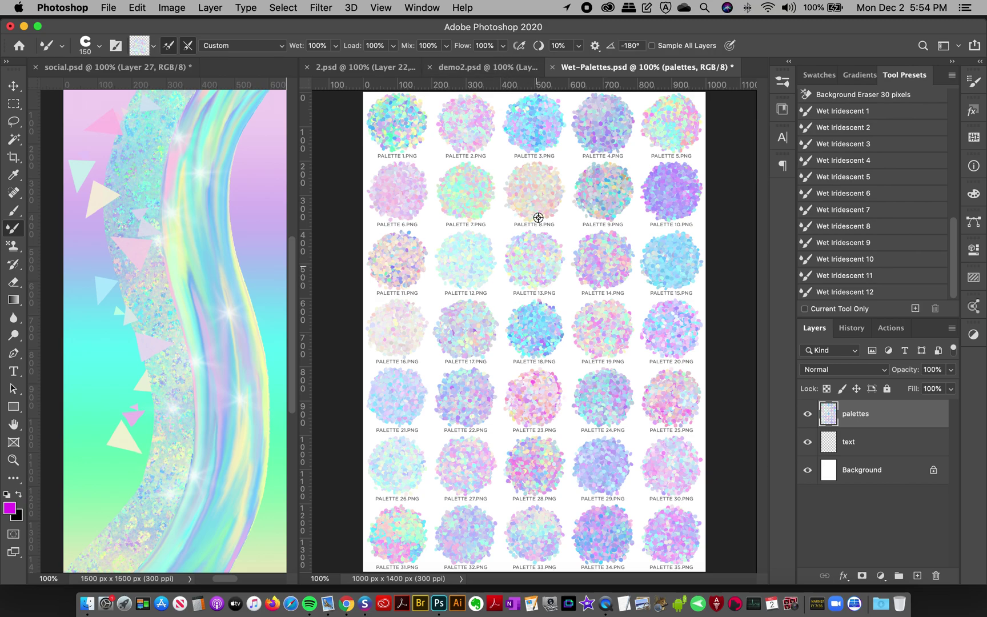
{"action": "left_click", "coordinate": [488, 67]}
{"action": "mouse_move", "coordinate": [414, 116]}
{"action": "left_mouse_down"}
{"action": "mouse_move", "coordinate": [411, 202]}
{"action": "mouse_move", "coordinate": [375, 353]}
{"action": "mouse_move", "coordinate": [432, 461]}
{"action": "mouse_move", "coordinate": [394, 568]}
{"action": "left_mouse_up"}
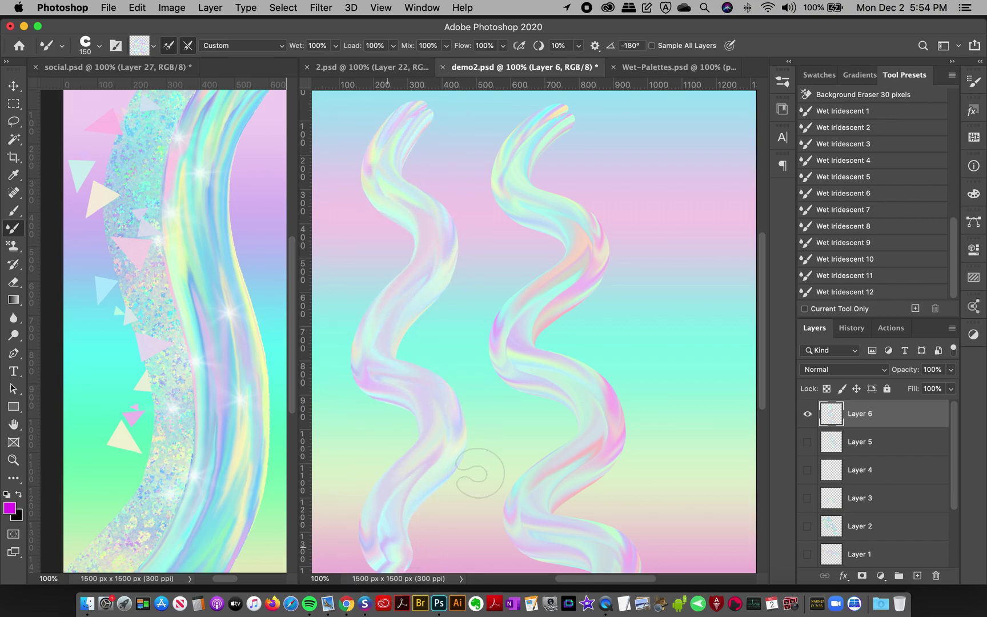
{"action": "left_click", "coordinate": [644, 70]}
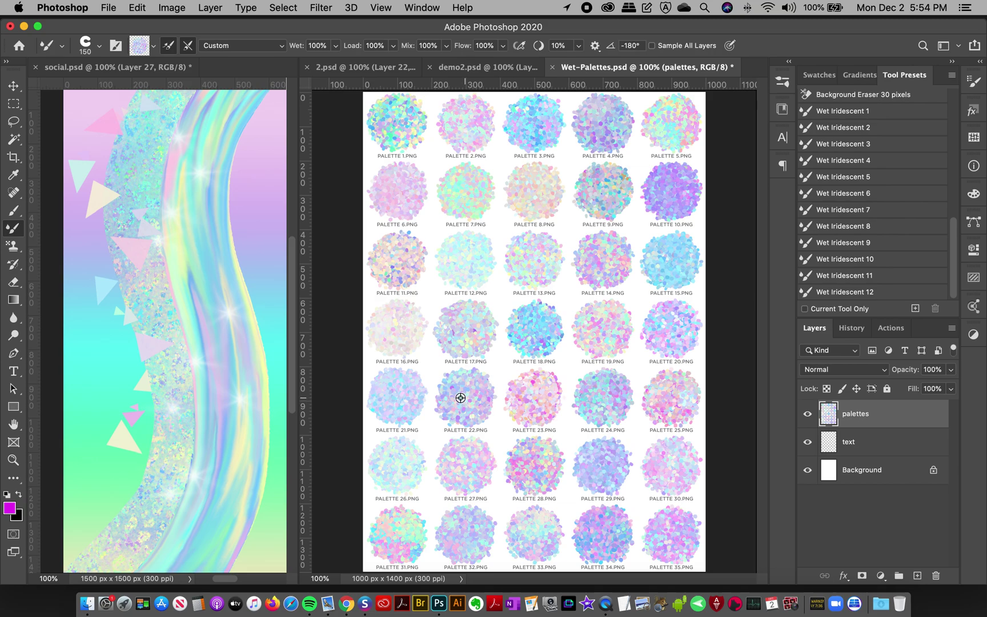
{"action": "left_click", "coordinate": [486, 68]}
{"action": "mouse_move", "coordinate": [679, 126]}
{"action": "left_mouse_down"}
{"action": "mouse_move", "coordinate": [638, 177]}
{"action": "mouse_move", "coordinate": [701, 282]}
{"action": "mouse_move", "coordinate": [696, 418]}
{"action": "mouse_move", "coordinate": [661, 528]}
{"action": "mouse_move", "coordinate": [666, 571]}
{"action": "left_mouse_up"}
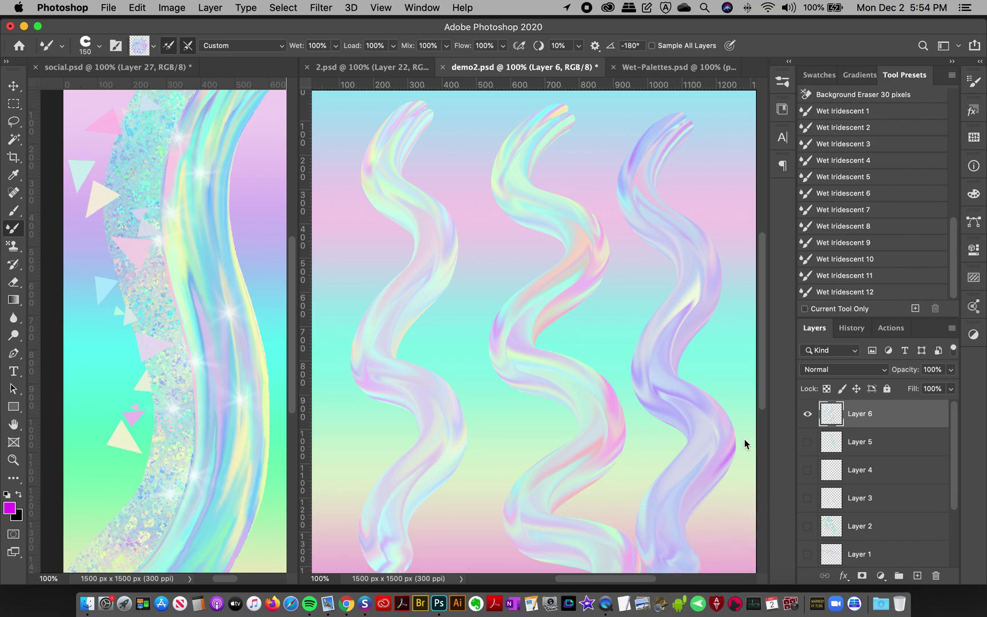
{"action": "left_click", "coordinate": [666, 68]}
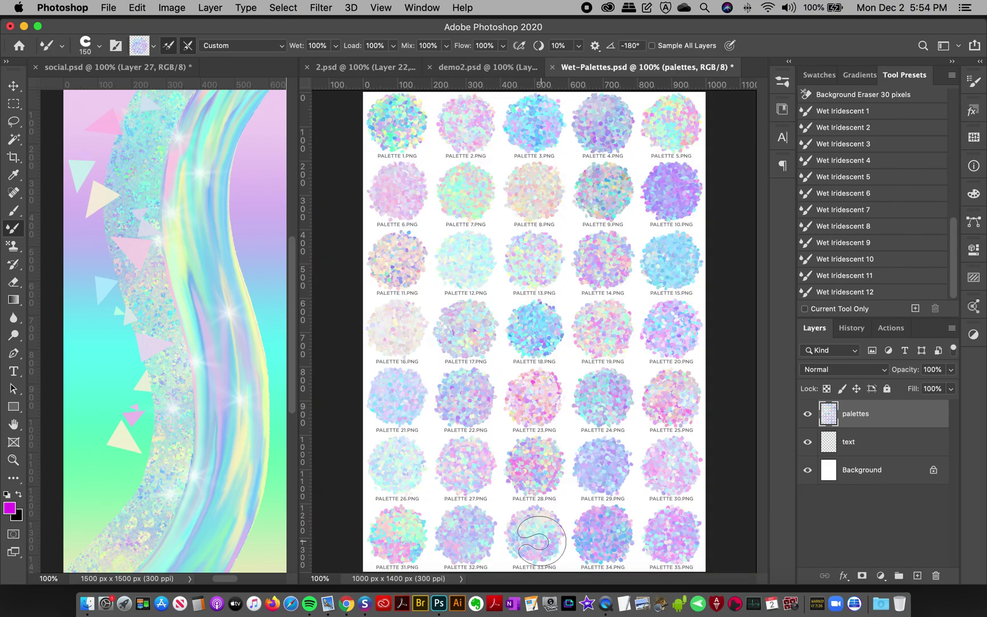
Try several wavy test strokes on demo2, undoing most and leaving two curled strokes.
{"action": "left_click", "coordinate": [489, 67]}
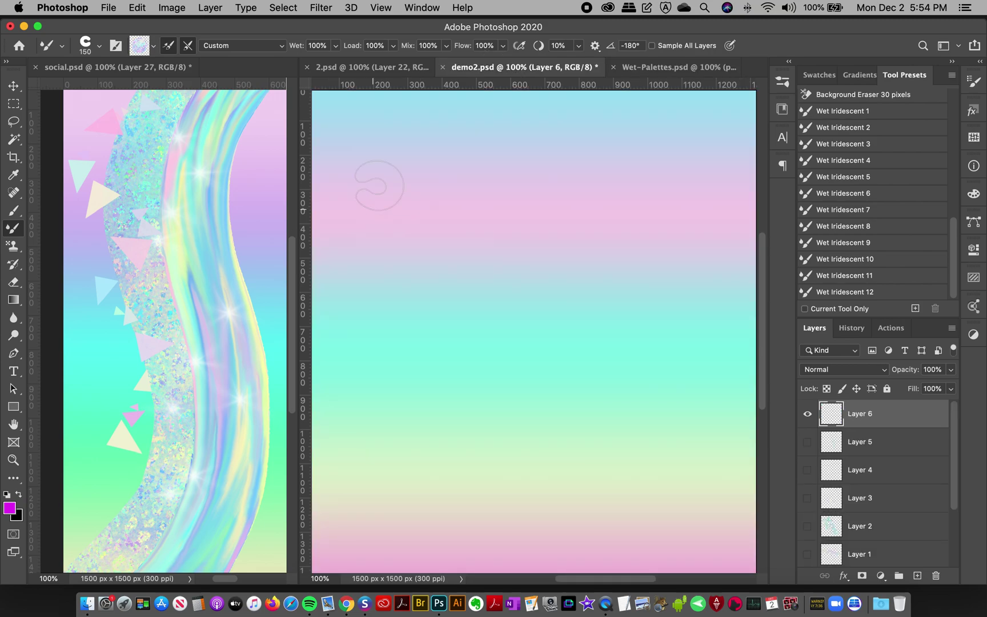
{"action": "mouse_move", "coordinate": [391, 155]}
{"action": "left_mouse_down"}
{"action": "mouse_move", "coordinate": [360, 183]}
{"action": "mouse_move", "coordinate": [462, 229]}
{"action": "mouse_move", "coordinate": [463, 375]}
{"action": "mouse_move", "coordinate": [565, 386]}
{"action": "mouse_move", "coordinate": [601, 434]}
{"action": "mouse_move", "coordinate": [643, 415]}
{"action": "left_mouse_up"}
{"action": "key", "text": "super+z"}
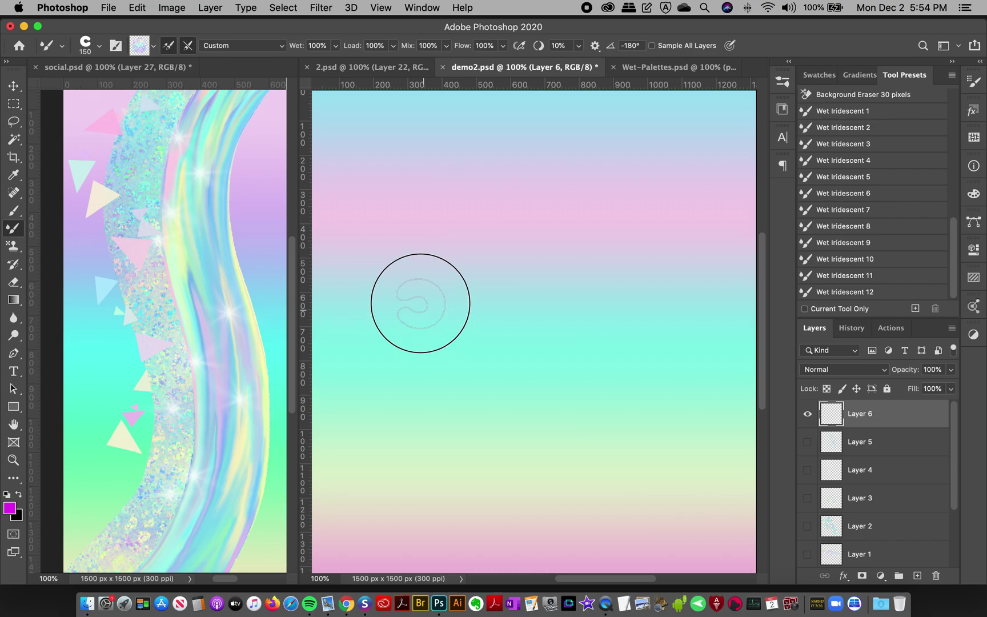
{"action": "mouse_move", "coordinate": [421, 303]}
{"action": "left_mouse_down"}
{"action": "mouse_move", "coordinate": [472, 300]}
{"action": "mouse_move", "coordinate": [515, 313]}
{"action": "mouse_move", "coordinate": [557, 251]}
{"action": "mouse_move", "coordinate": [574, 328]}
{"action": "mouse_move", "coordinate": [624, 313]}
{"action": "mouse_move", "coordinate": [671, 273]}
{"action": "mouse_move", "coordinate": [696, 362]}
{"action": "left_mouse_up"}
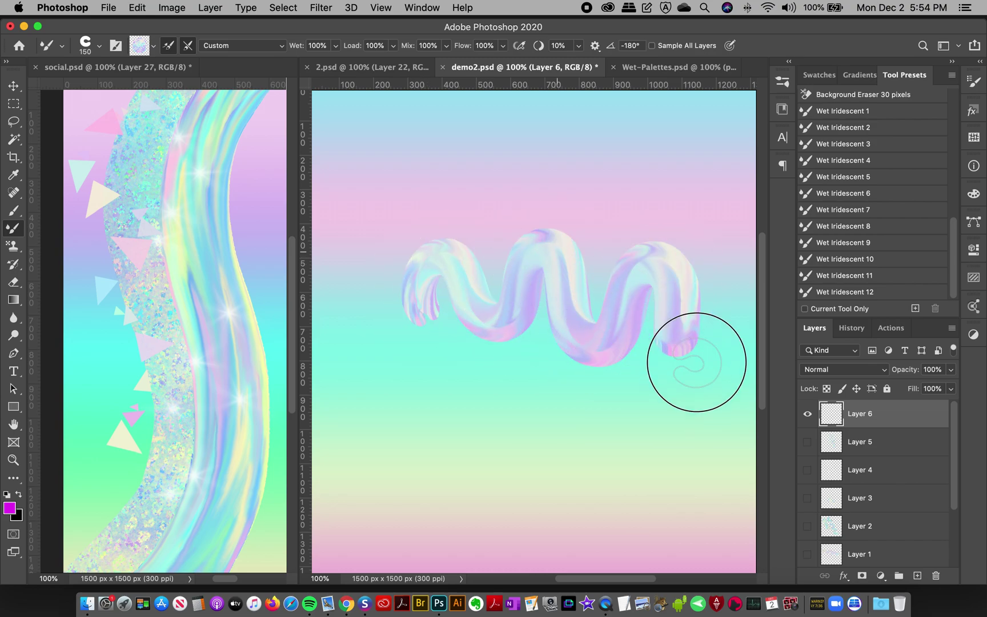
{"action": "key", "text": "super+z"}
{"action": "mouse_move", "coordinate": [514, 137]}
{"action": "left_mouse_down"}
{"action": "mouse_move", "coordinate": [500, 164]}
{"action": "mouse_move", "coordinate": [547, 200]}
{"action": "mouse_move", "coordinate": [551, 256]}
{"action": "mouse_move", "coordinate": [503, 323]}
{"action": "mouse_move", "coordinate": [561, 352]}
{"action": "mouse_move", "coordinate": [578, 396]}
{"action": "mouse_move", "coordinate": [494, 458]}
{"action": "mouse_move", "coordinate": [546, 500]}
{"action": "mouse_move", "coordinate": [506, 557]}
{"action": "left_mouse_up"}
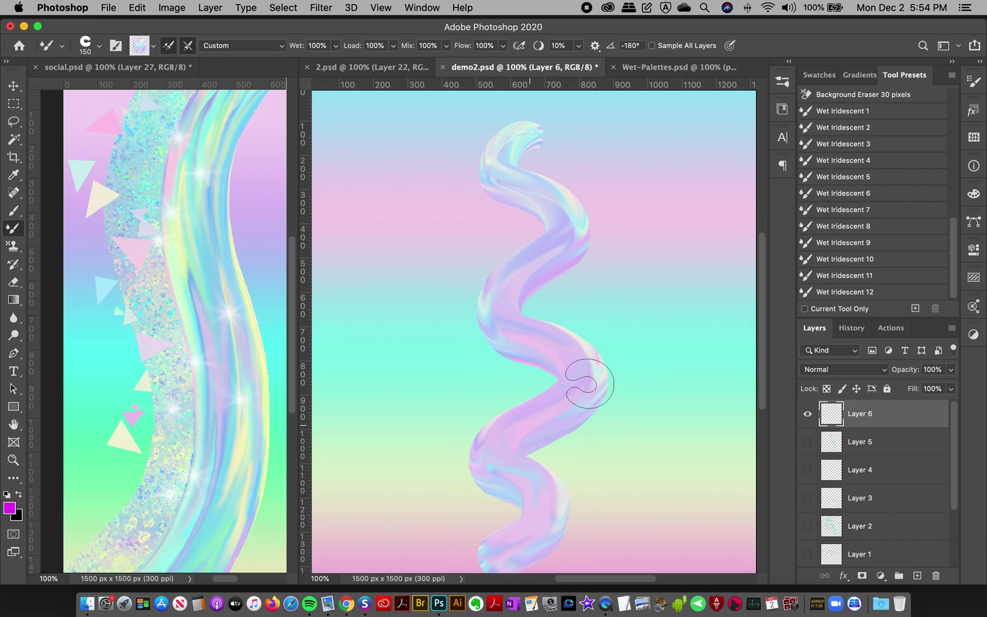
{"action": "key", "text": "super+z"}
{"action": "mouse_move", "coordinate": [465, 162]}
{"action": "left_mouse_down"}
{"action": "mouse_move", "coordinate": [430, 200]}
{"action": "mouse_move", "coordinate": [480, 244]}
{"action": "mouse_move", "coordinate": [467, 304]}
{"action": "mouse_move", "coordinate": [435, 362]}
{"action": "mouse_move", "coordinate": [503, 403]}
{"action": "mouse_move", "coordinate": [425, 452]}
{"action": "left_mouse_up"}
{"action": "mouse_move", "coordinate": [637, 487]}
{"action": "left_mouse_down"}
{"action": "mouse_move", "coordinate": [597, 441]}
{"action": "mouse_move", "coordinate": [639, 423]}
{"action": "mouse_move", "coordinate": [657, 396]}
{"action": "mouse_move", "coordinate": [622, 365]}
{"action": "mouse_move", "coordinate": [640, 325]}
{"action": "mouse_move", "coordinate": [677, 308]}
{"action": "mouse_move", "coordinate": [613, 231]}
{"action": "mouse_move", "coordinate": [662, 194]}
{"action": "mouse_move", "coordinate": [670, 148]}
{"action": "left_mouse_up"}
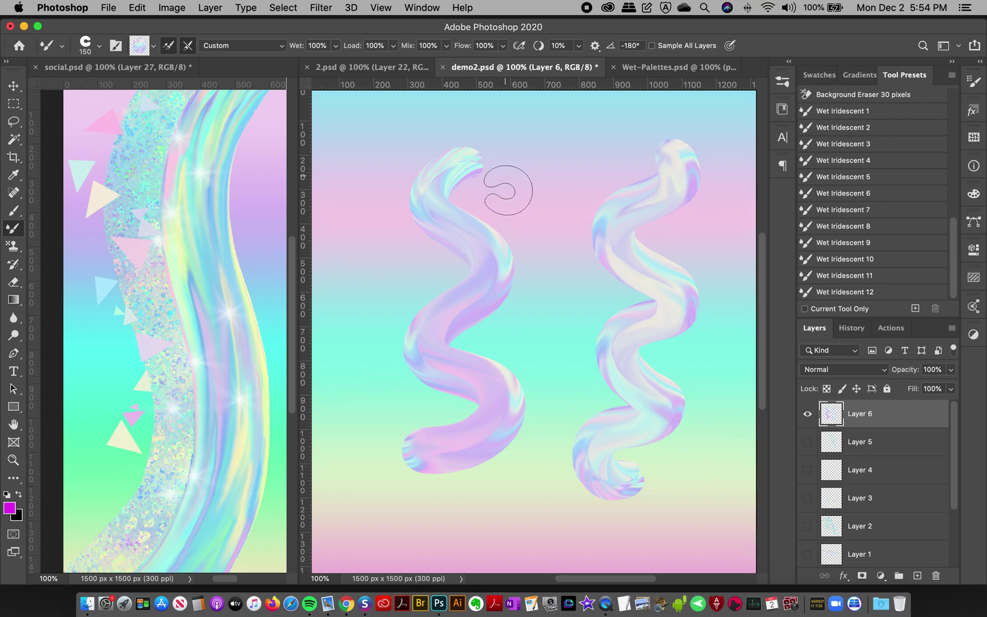
Clear Layer 6 with Select All and Delete, then test and undo two more curved strokes.
{"action": "key", "text": "super+a"}
{"action": "key", "text": "Delete"}
{"action": "mouse_move", "coordinate": [464, 141]}
{"action": "left_mouse_down"}
{"action": "mouse_move", "coordinate": [402, 233]}
{"action": "mouse_move", "coordinate": [386, 336]}
{"action": "mouse_move", "coordinate": [406, 432]}
{"action": "mouse_move", "coordinate": [438, 496]}
{"action": "mouse_move", "coordinate": [450, 507]}
{"action": "mouse_move", "coordinate": [477, 495]}
{"action": "left_mouse_up"}
{"action": "key", "text": "super+z"}
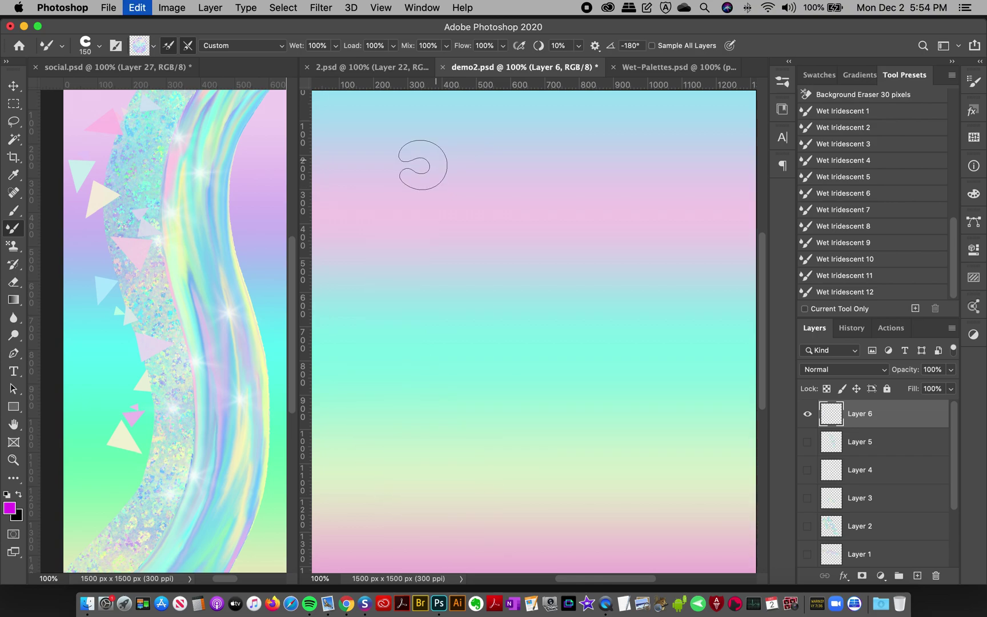
{"action": "mouse_move", "coordinate": [434, 147]}
{"action": "left_mouse_down"}
{"action": "mouse_move", "coordinate": [397, 197]}
{"action": "mouse_move", "coordinate": [436, 225]}
{"action": "mouse_move", "coordinate": [446, 278]}
{"action": "mouse_move", "coordinate": [399, 340]}
{"action": "mouse_move", "coordinate": [468, 374]}
{"action": "mouse_move", "coordinate": [429, 442]}
{"action": "mouse_move", "coordinate": [456, 462]}
{"action": "mouse_move", "coordinate": [451, 491]}
{"action": "left_mouse_up"}
{"action": "key", "text": "super+z"}
{"action": "left_click", "coordinate": [647, 70]}
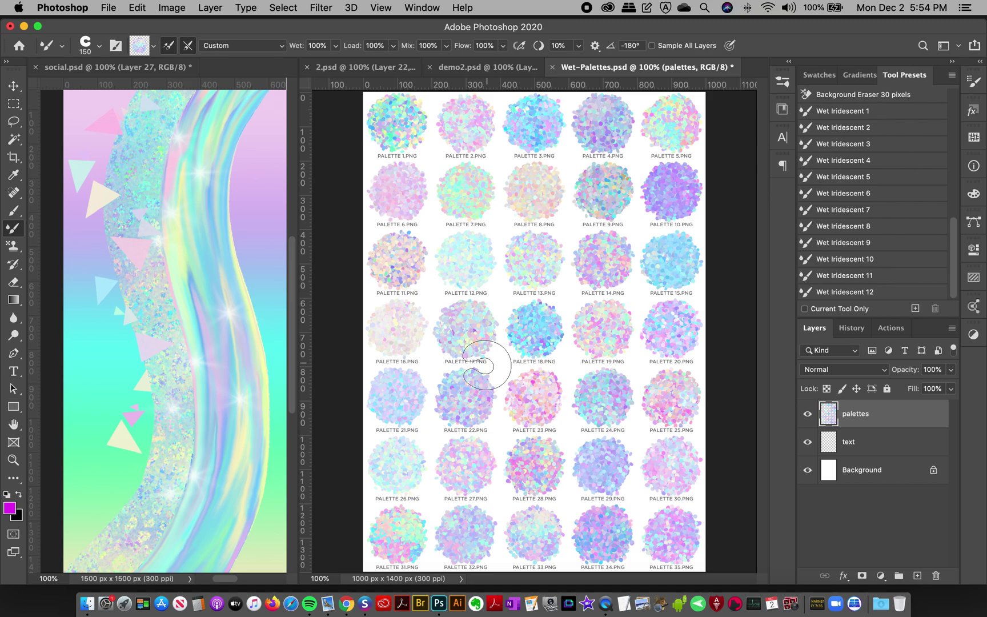
Shrink the brush, then on demo2 enlarge it to 125 and test two S-shaped strokes, undoing both.
{"action": "key", "text": "bracketleft"}
{"action": "key", "text": "bracketleft"}
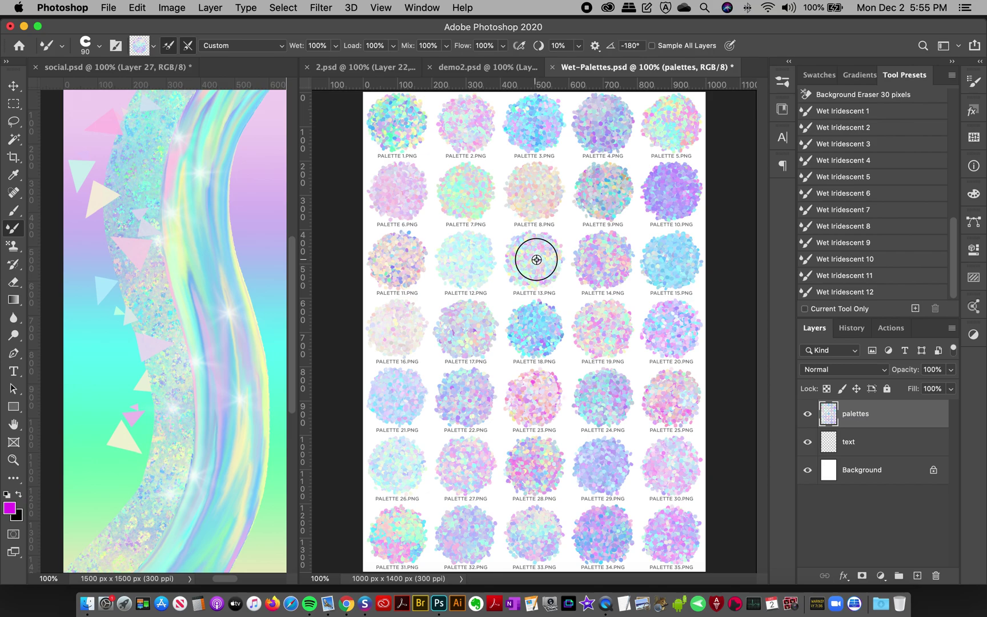
{"action": "left_click", "coordinate": [485, 66]}
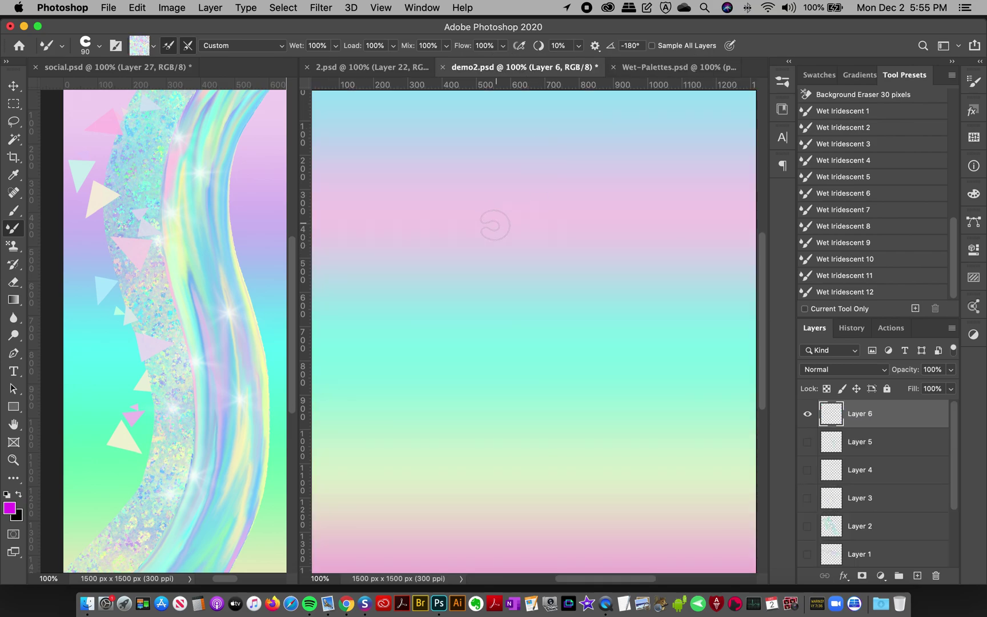
{"action": "key", "text": "bracketright"}
{"action": "key", "text": "bracketright"}
{"action": "key", "text": "bracketright"}
{"action": "mouse_move", "coordinate": [455, 159]}
{"action": "left_mouse_down"}
{"action": "mouse_move", "coordinate": [408, 220]}
{"action": "mouse_move", "coordinate": [490, 342]}
{"action": "mouse_move", "coordinate": [434, 467]}
{"action": "mouse_move", "coordinate": [546, 535]}
{"action": "mouse_move", "coordinate": [551, 574]}
{"action": "left_mouse_up"}
{"action": "key", "text": "super+z"}
{"action": "mouse_move", "coordinate": [508, 140]}
{"action": "left_mouse_down"}
{"action": "mouse_move", "coordinate": [478, 170]}
{"action": "mouse_move", "coordinate": [520, 288]}
{"action": "mouse_move", "coordinate": [502, 423]}
{"action": "mouse_move", "coordinate": [540, 529]}
{"action": "mouse_move", "coordinate": [604, 600]}
{"action": "left_mouse_up"}
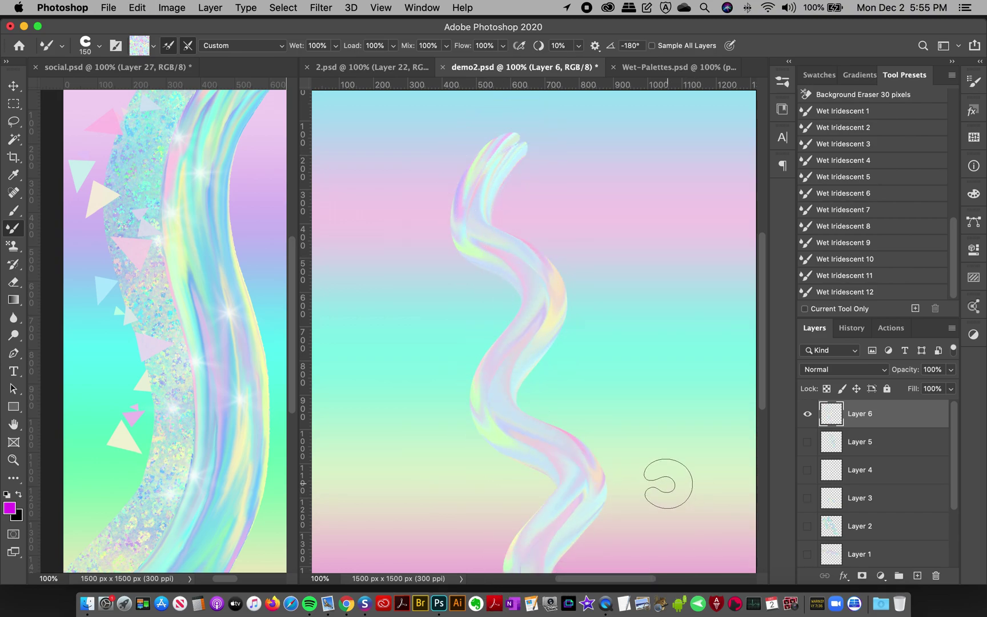
{"action": "key", "text": "super+z"}
Paint an L-to-S curved test stroke on demo2 with the Wet Iridescent 6 brush.
{"action": "left_click", "coordinate": [782, 81]}
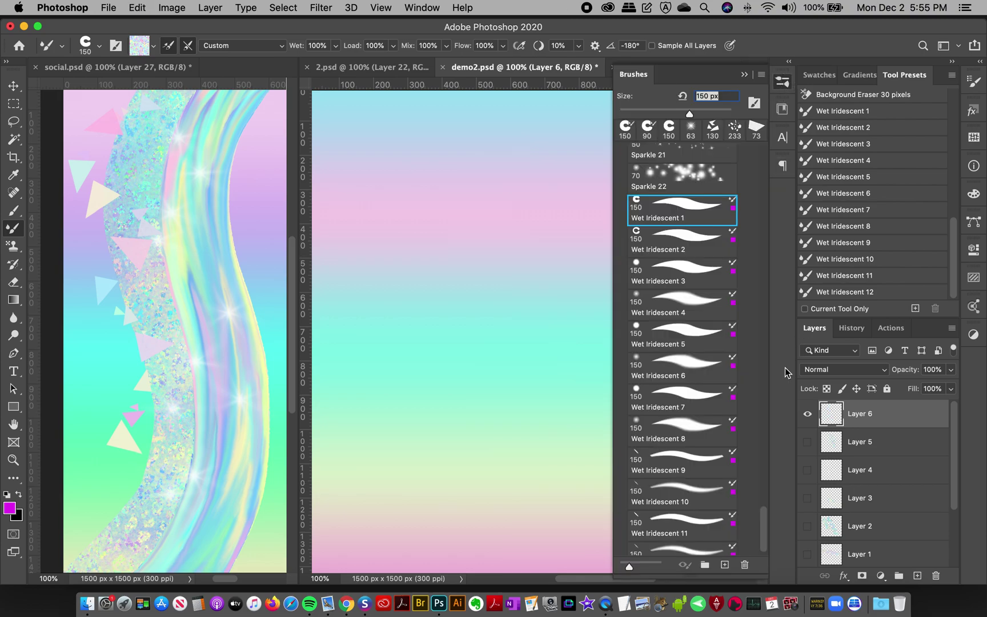
{"action": "left_click", "coordinate": [679, 370]}
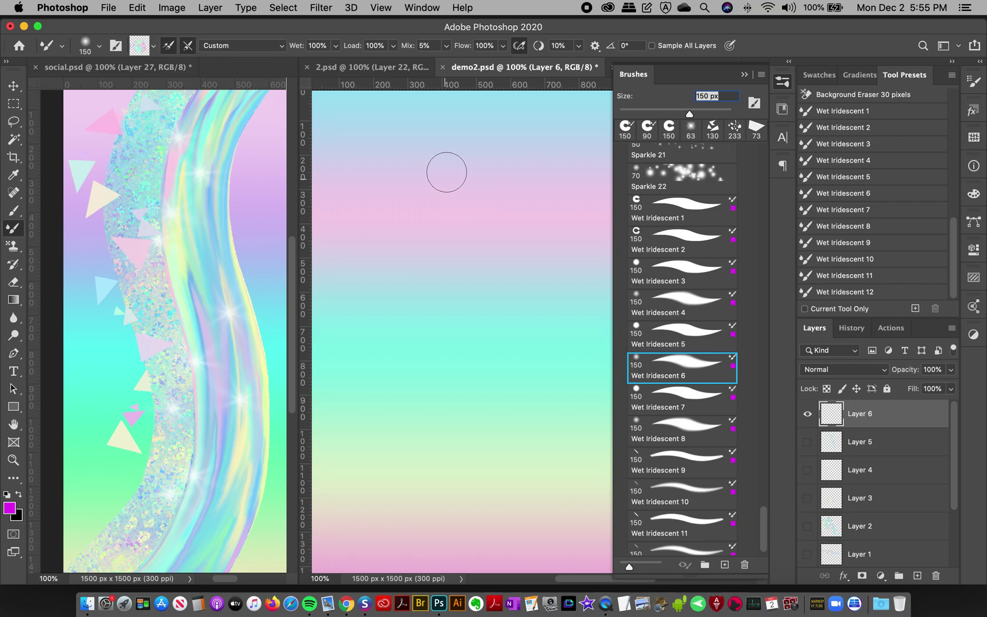
{"action": "mouse_move", "coordinate": [448, 165]}
{"action": "left_mouse_down"}
{"action": "mouse_move", "coordinate": [410, 223]}
{"action": "mouse_move", "coordinate": [507, 293]}
{"action": "mouse_move", "coordinate": [531, 288]}
{"action": "left_mouse_up"}
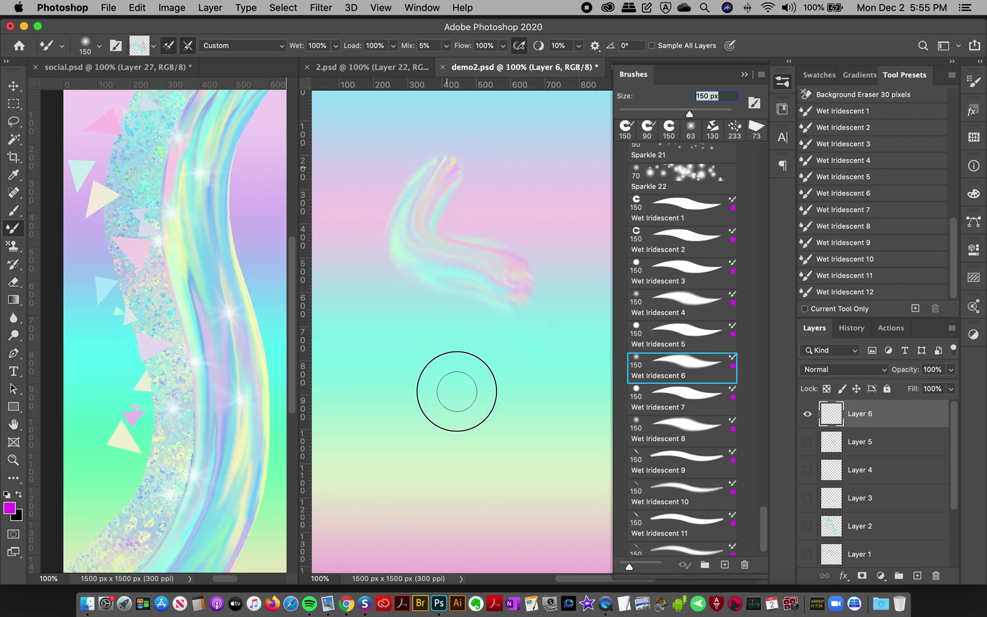
{"action": "mouse_move", "coordinate": [456, 391]}
{"action": "left_mouse_down"}
{"action": "mouse_move", "coordinate": [454, 451]}
{"action": "mouse_move", "coordinate": [515, 471]}
{"action": "mouse_move", "coordinate": [550, 520]}
{"action": "mouse_move", "coordinate": [549, 556]}
{"action": "mouse_move", "coordinate": [504, 518]}
{"action": "left_mouse_up"}
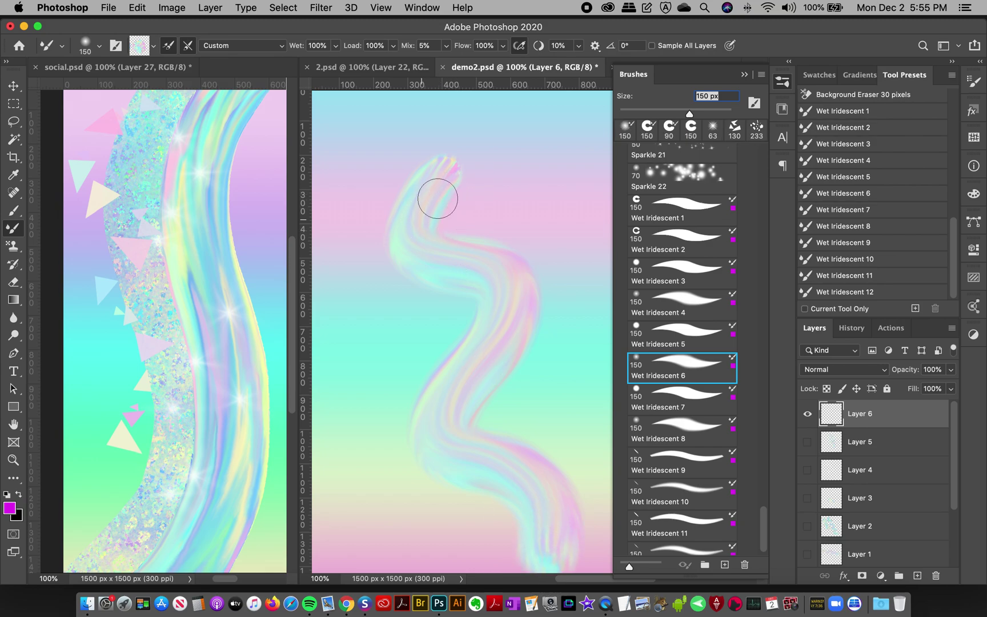
{"action": "left_click_drag", "start_coordinate": [465, 176], "coordinate": [457, 164]}
Clear Layer 6, test a long S-ribbon with Wet Iridescent 9, then undo it.
{"action": "left_click", "coordinate": [674, 468]}
{"action": "key", "text": "super+a"}
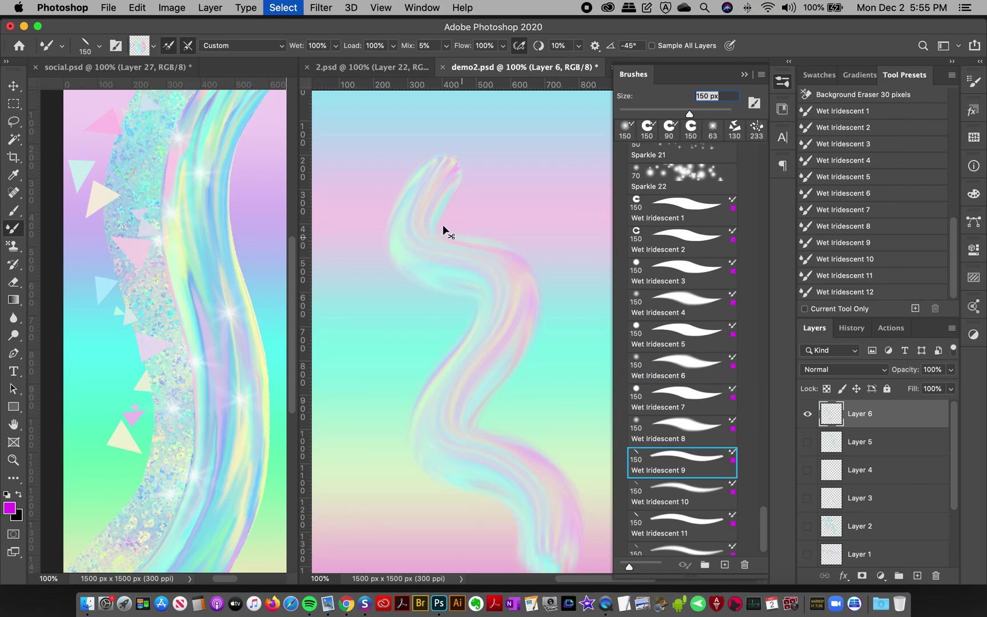
{"action": "key", "text": "Delete"}
{"action": "mouse_move", "coordinate": [360, 226]}
{"action": "left_mouse_down"}
{"action": "mouse_move", "coordinate": [399, 190]}
{"action": "mouse_move", "coordinate": [433, 223]}
{"action": "mouse_move", "coordinate": [392, 289]}
{"action": "mouse_move", "coordinate": [401, 351]}
{"action": "left_mouse_up"}
{"action": "mouse_move", "coordinate": [462, 320]}
{"action": "left_mouse_down"}
{"action": "mouse_move", "coordinate": [505, 320]}
{"action": "mouse_move", "coordinate": [524, 355]}
{"action": "mouse_move", "coordinate": [465, 447]}
{"action": "mouse_move", "coordinate": [465, 494]}
{"action": "mouse_move", "coordinate": [506, 525]}
{"action": "left_mouse_up"}
{"action": "mouse_move", "coordinate": [581, 480]}
{"action": "left_mouse_down"}
{"action": "mouse_move", "coordinate": [608, 516]}
{"action": "mouse_move", "coordinate": [568, 576]}
{"action": "left_mouse_up"}
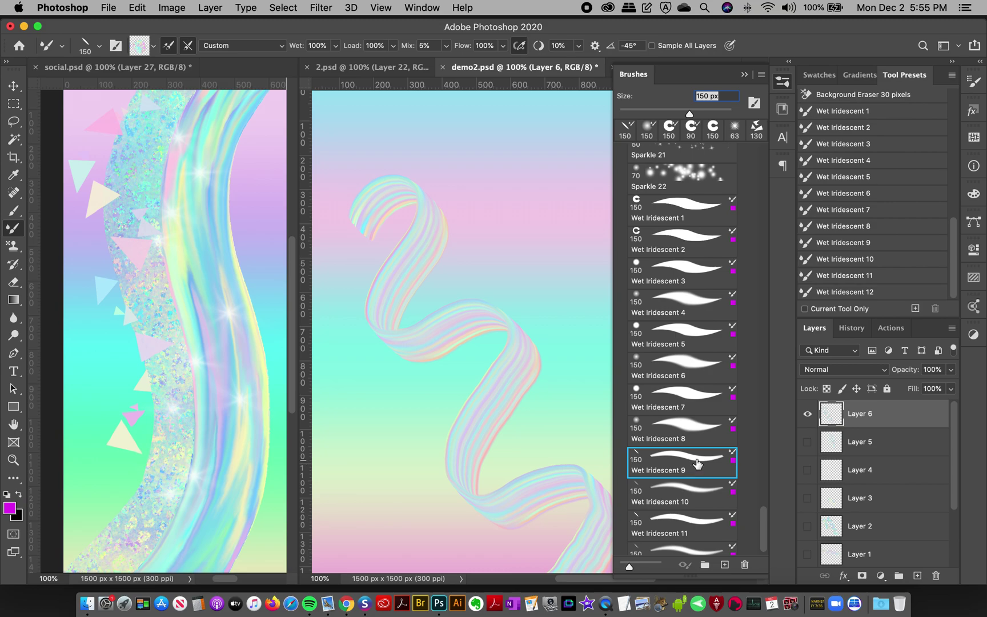
{"action": "key", "text": "super+z"}
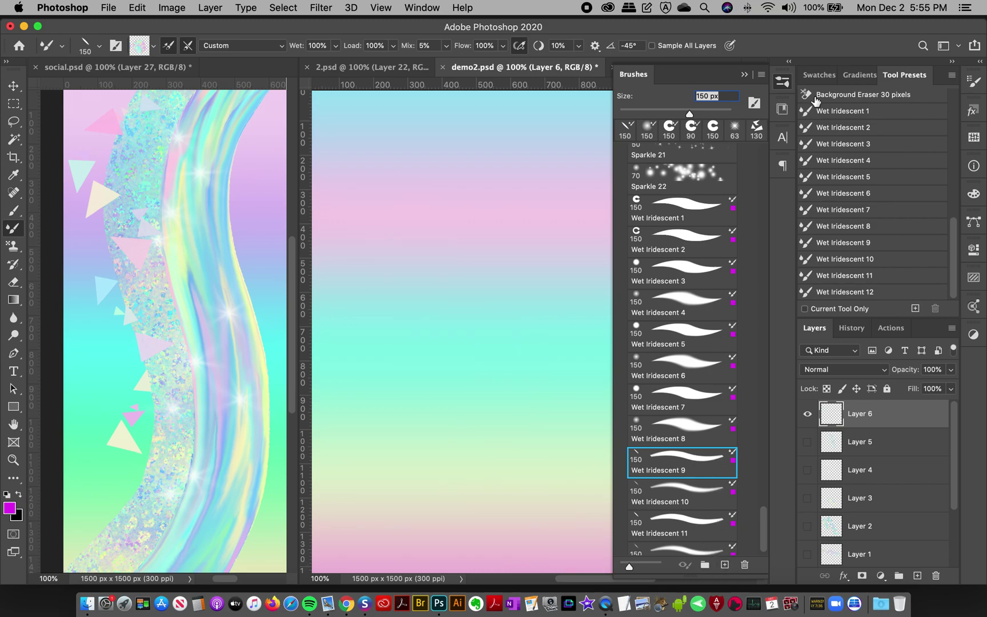
{"action": "left_click", "coordinate": [779, 92]}
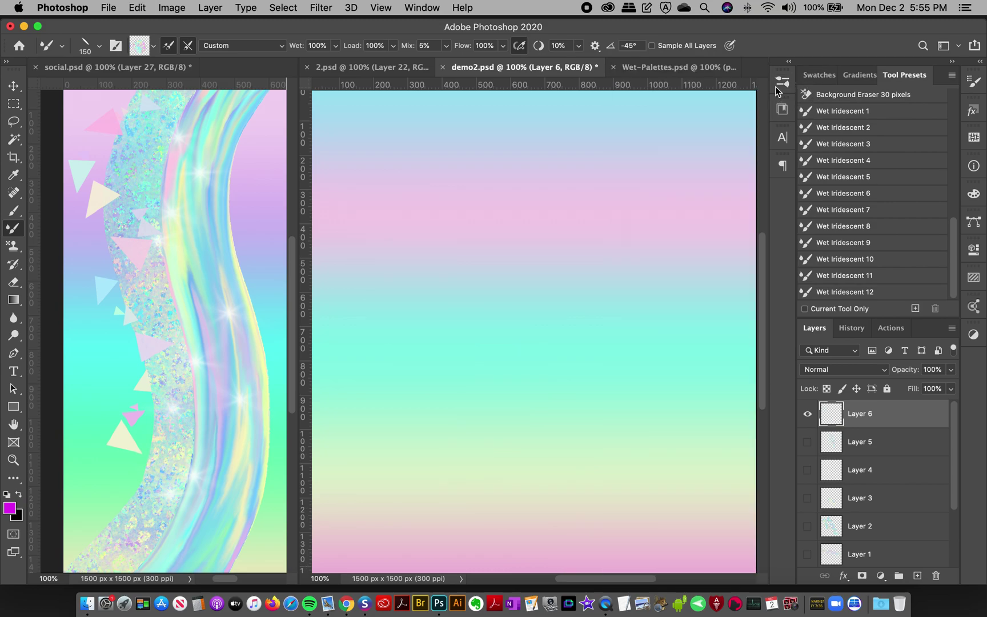
Select the Wet Iridescent 1 brush while viewing the Wet-Palettes document.
{"action": "left_click", "coordinate": [670, 69]}
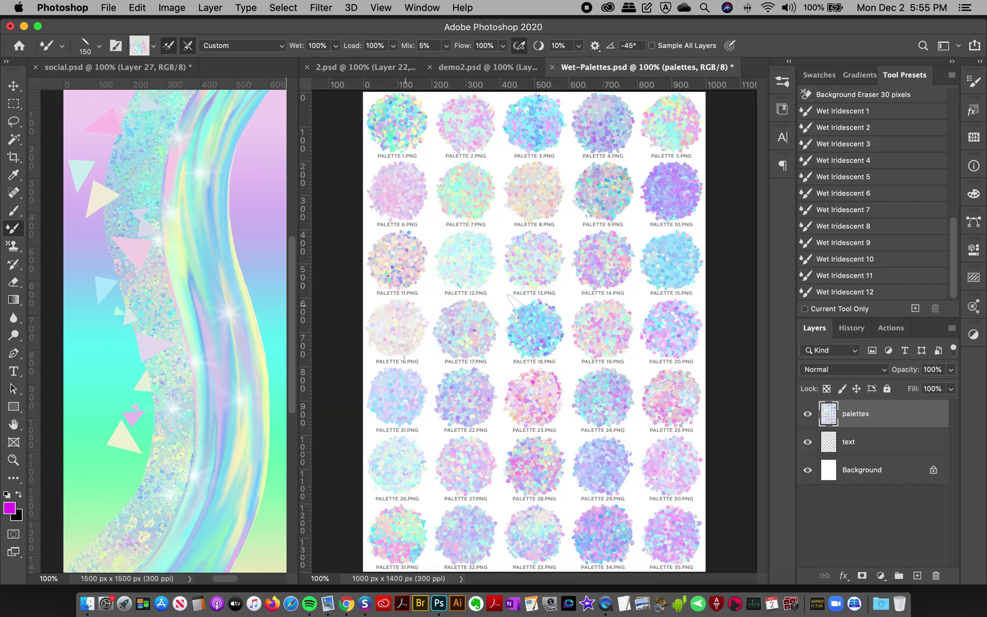
{"action": "left_click", "coordinate": [786, 86]}
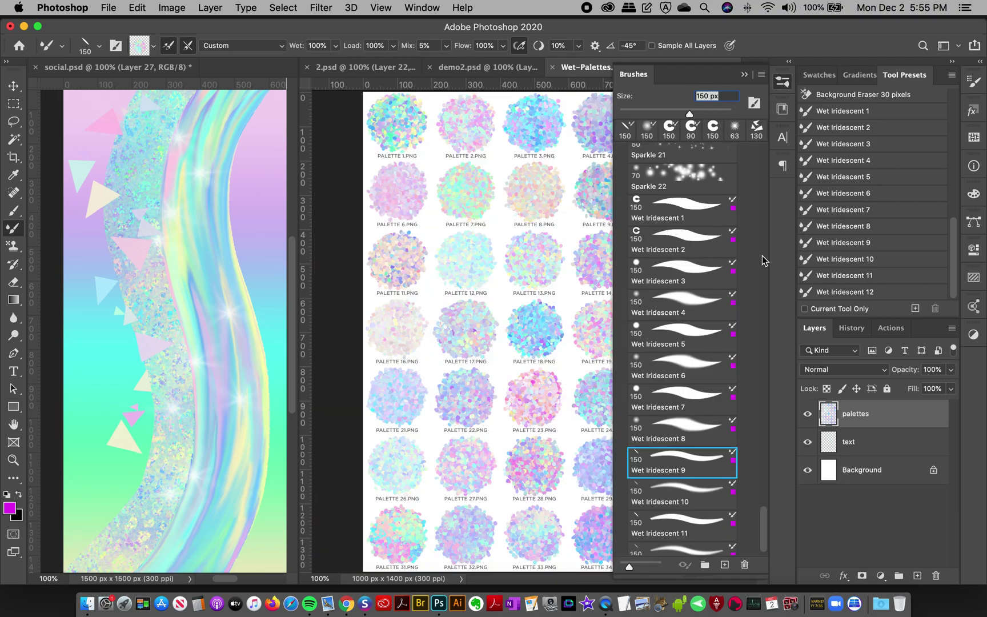
{"action": "left_click", "coordinate": [704, 215]}
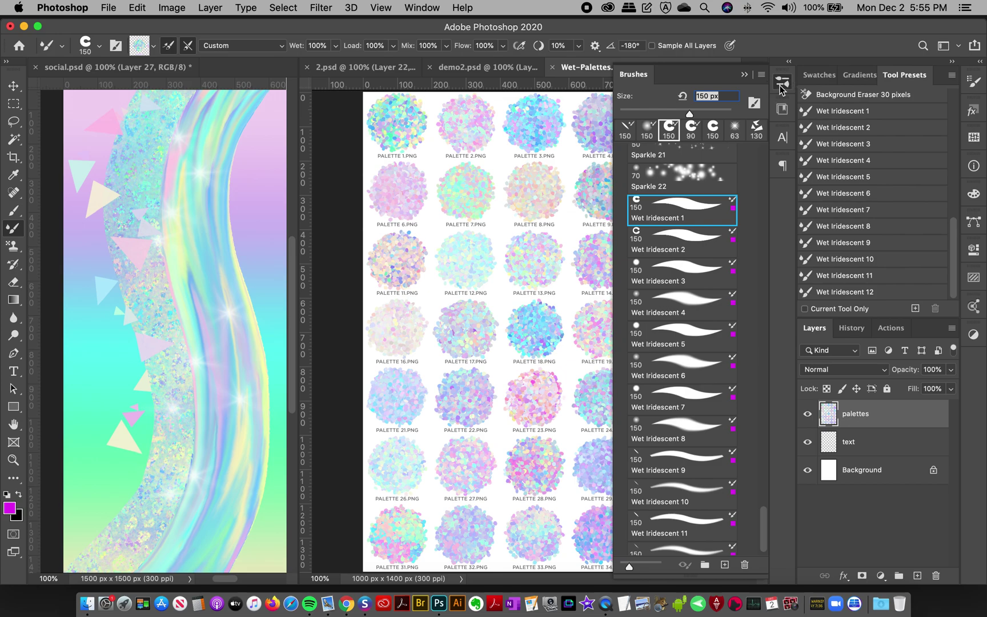
{"action": "left_click", "coordinate": [782, 84]}
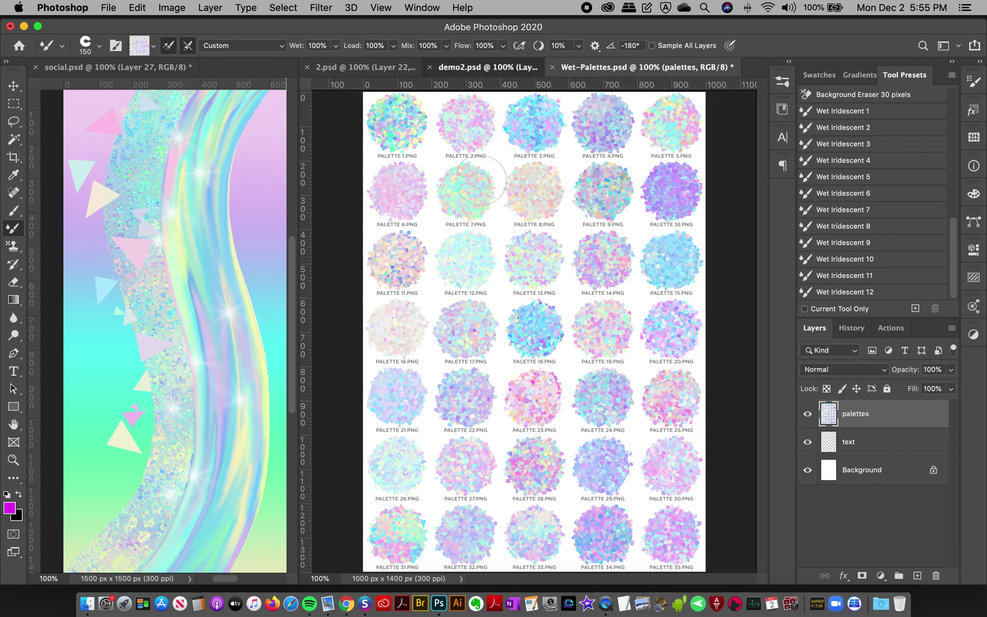
Test a curved Wet Iridescent 1 stroke on demo2, undo it, and return to demo2 via Wet-Palettes.
{"action": "key", "text": "ctrl+shift+Tab"}
{"action": "mouse_move", "coordinate": [453, 148]}
{"action": "left_mouse_down"}
{"action": "mouse_move", "coordinate": [434, 183]}
{"action": "mouse_move", "coordinate": [422, 228]}
{"action": "left_mouse_up"}
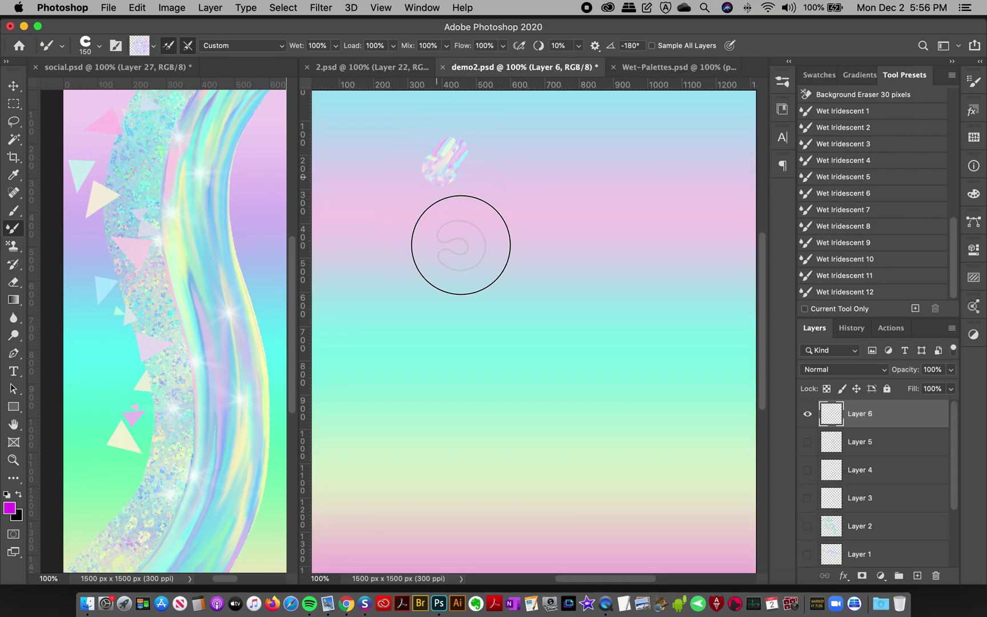
{"action": "mouse_move", "coordinate": [498, 253]}
{"action": "left_mouse_down"}
{"action": "mouse_move", "coordinate": [522, 258]}
{"action": "mouse_move", "coordinate": [544, 280]}
{"action": "mouse_move", "coordinate": [547, 344]}
{"action": "left_mouse_up"}
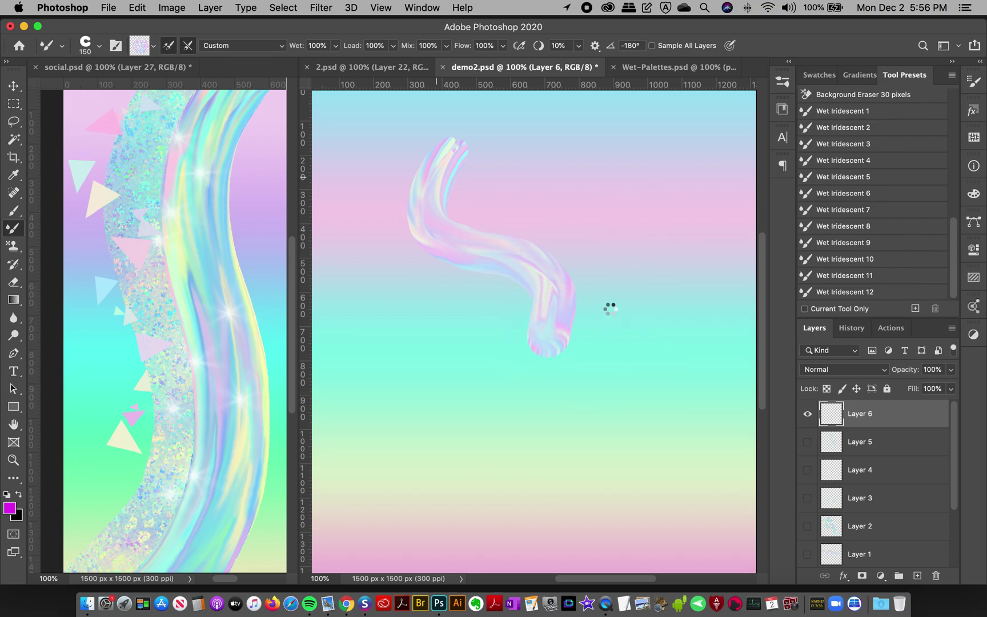
{"action": "key", "text": "super+z"}
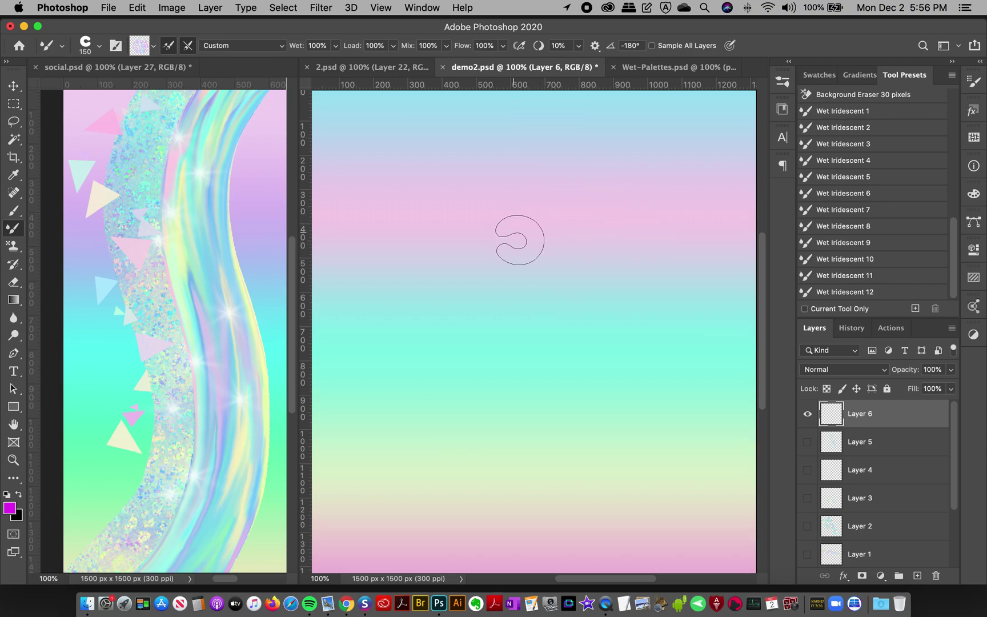
{"action": "left_click", "coordinate": [656, 68]}
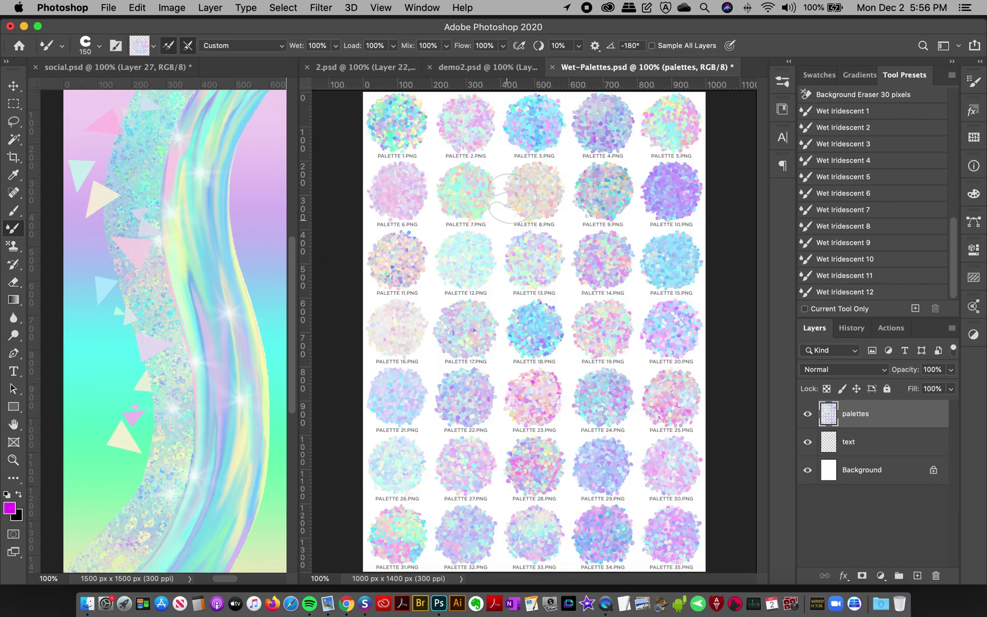
{"action": "left_click", "coordinate": [487, 69]}
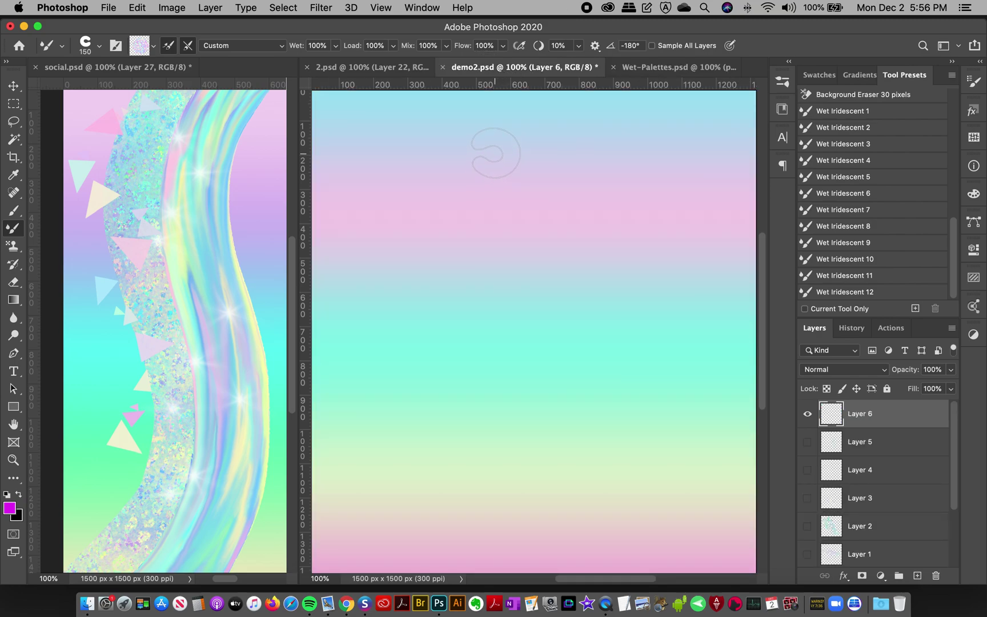